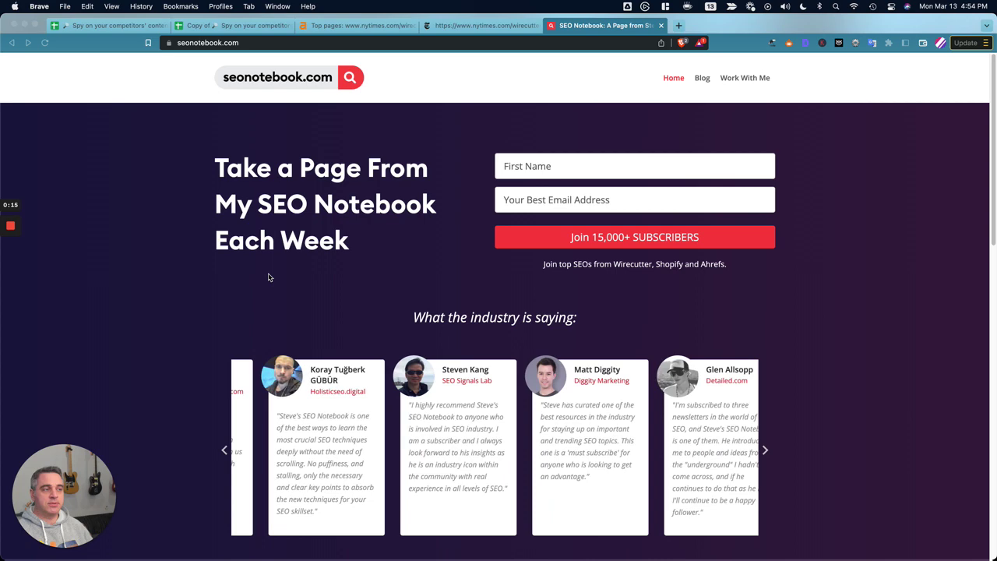
# Step: Bring up the CURATED sheet, where the best-disposable-camera review shows status New and traffic change 26883
pyautogui.click(111, 28)
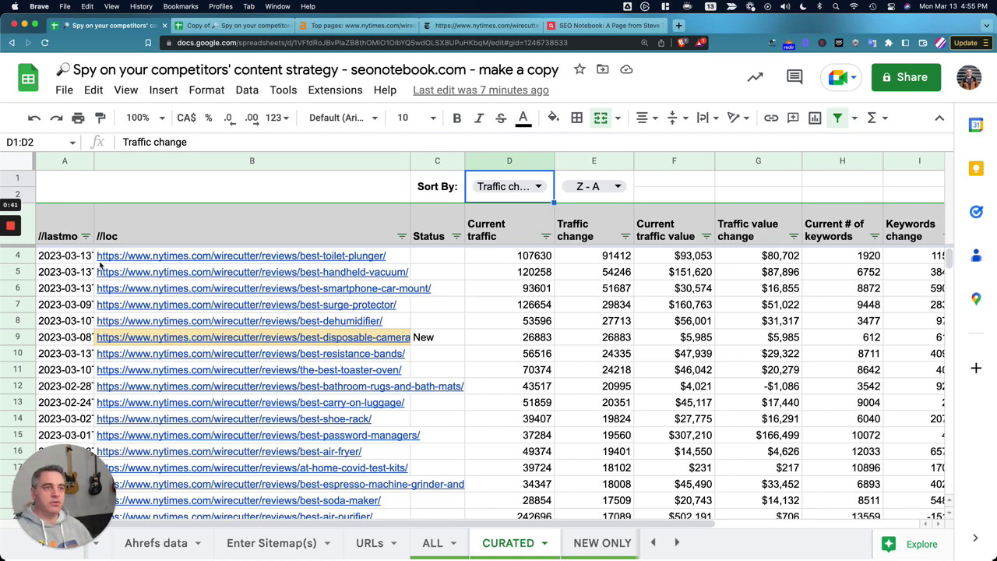
pyautogui.moveTo(153, 258)
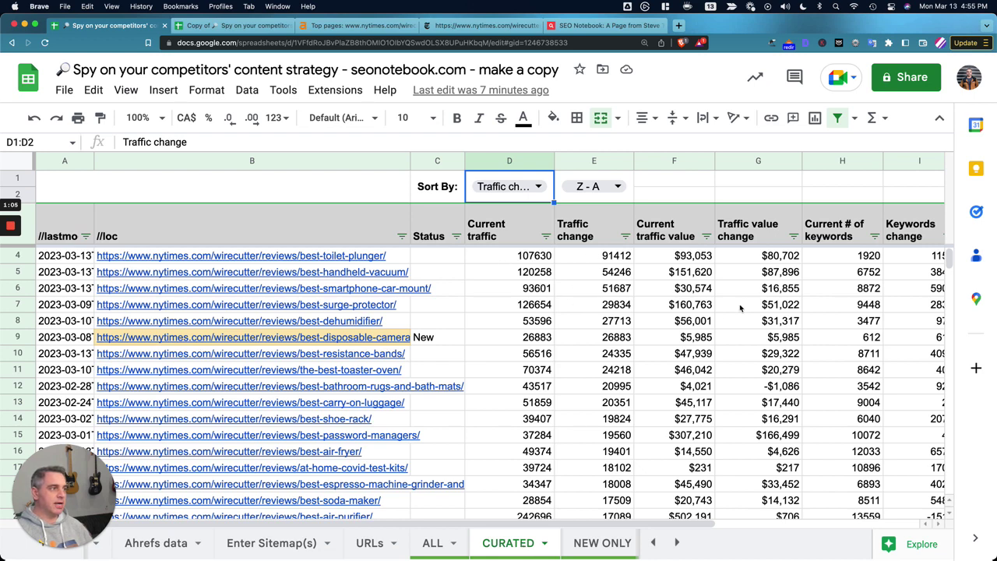
pyautogui.click(515, 187)
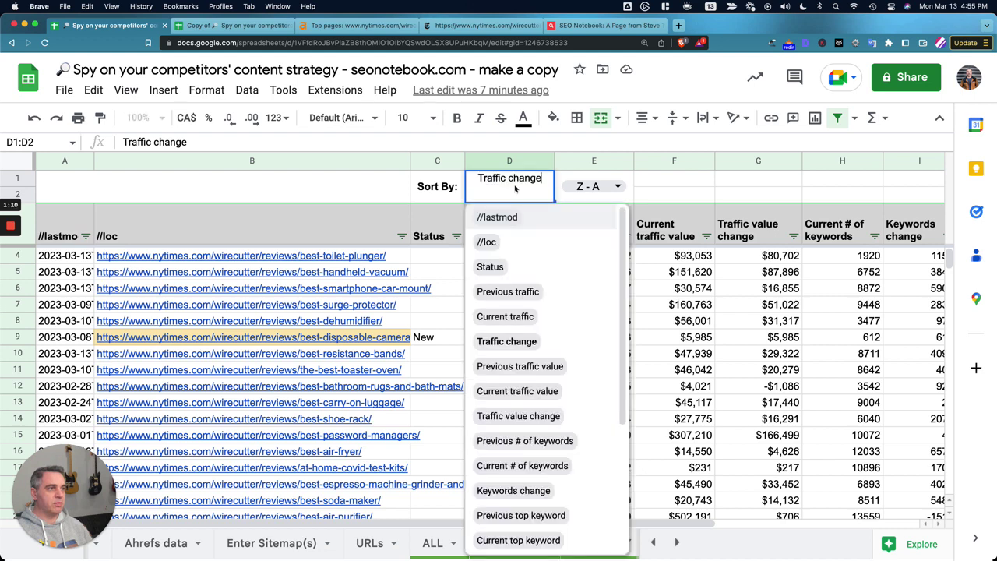
pyautogui.click(498, 223)
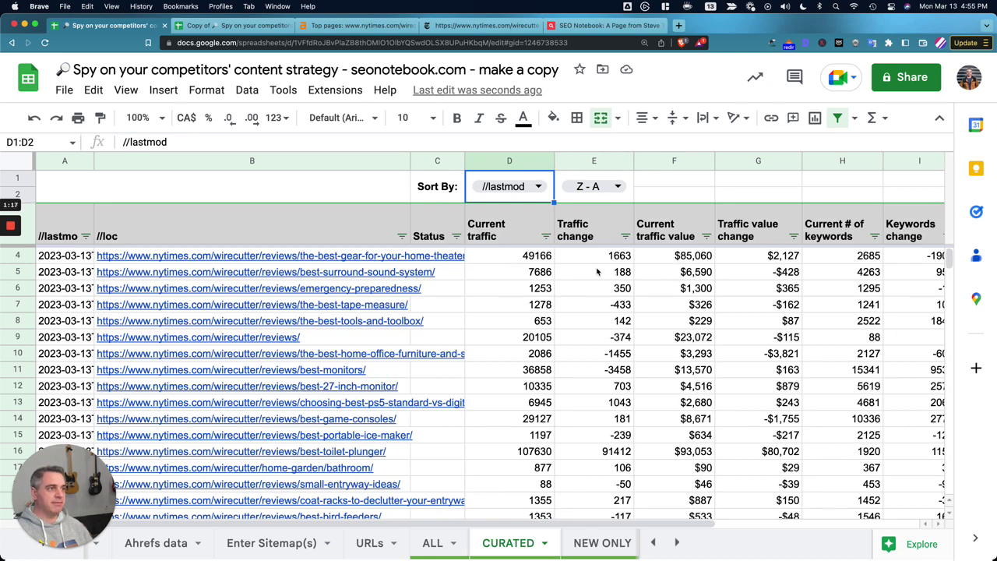
pyautogui.click(516, 190)
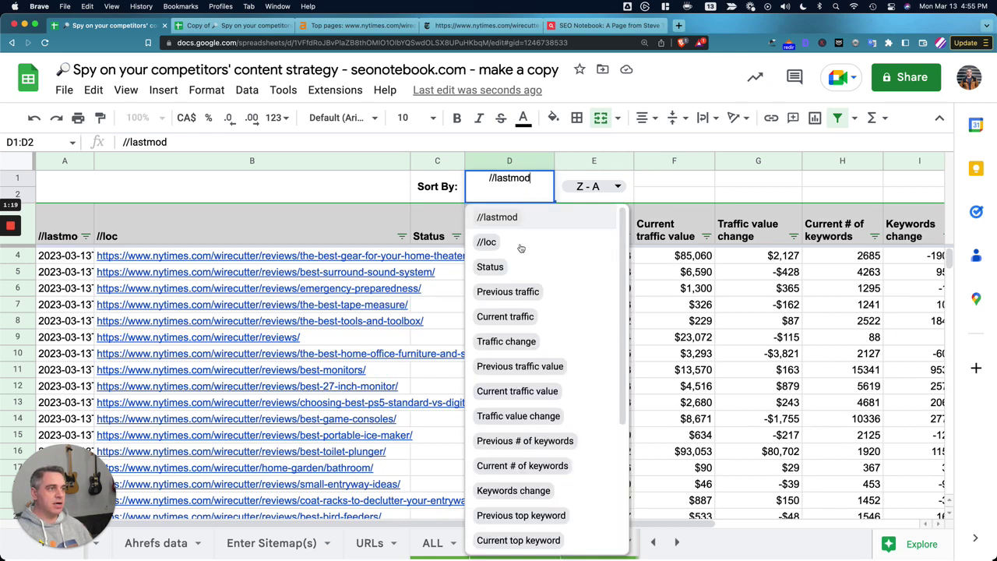
pyautogui.click(520, 343)
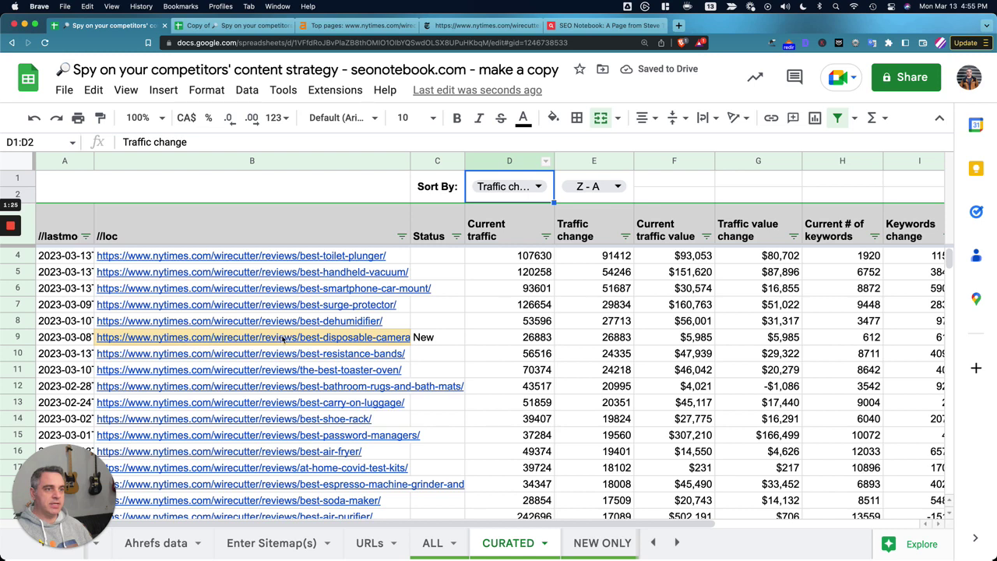
pyautogui.moveTo(368, 340)
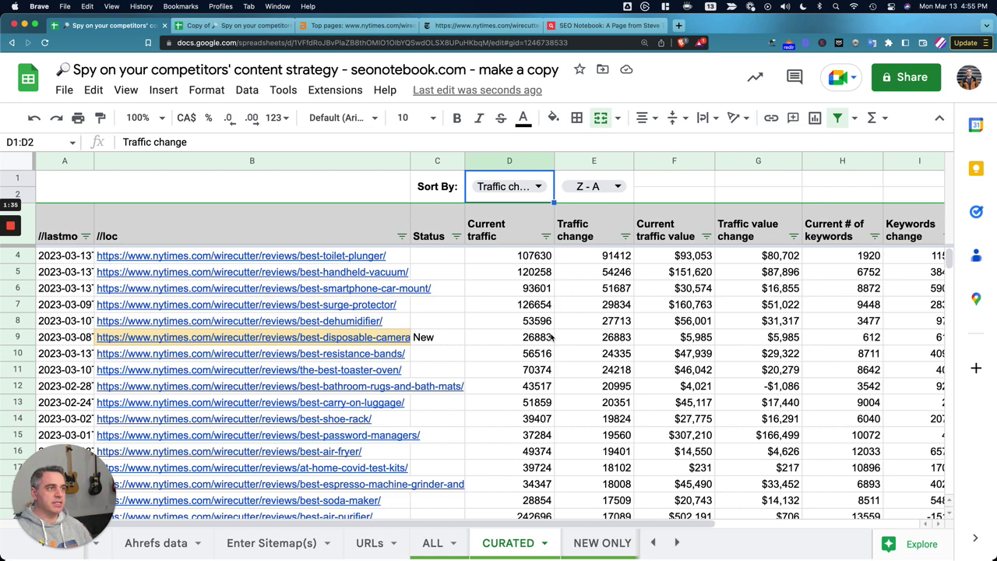
# Step: Look at the NEW ONLY sheet, then browse the REFRESH ONLY sheet's columns, sorted by //lastmod Z–A
pyautogui.click(606, 544)
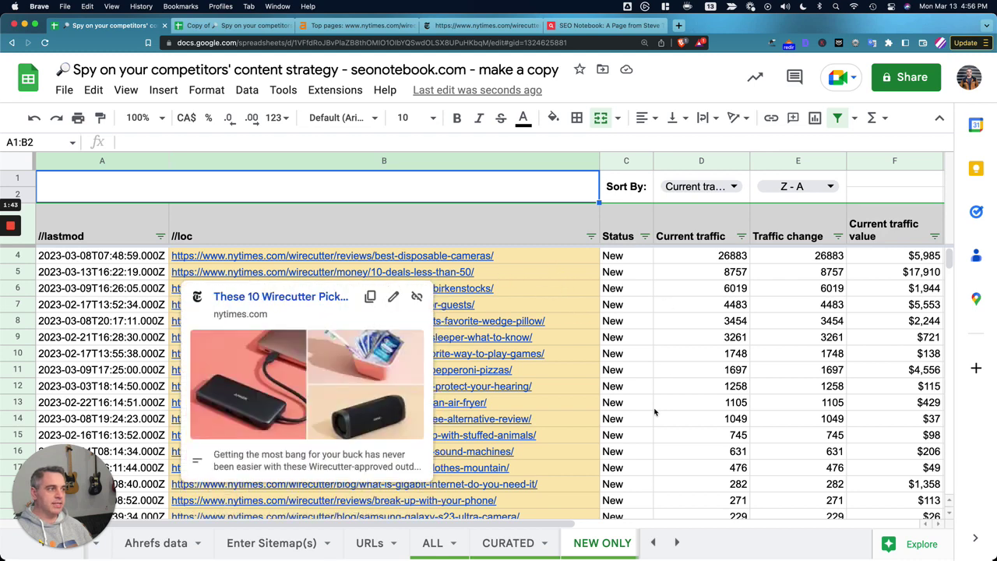
pyautogui.hscroll(3, 548, 543)
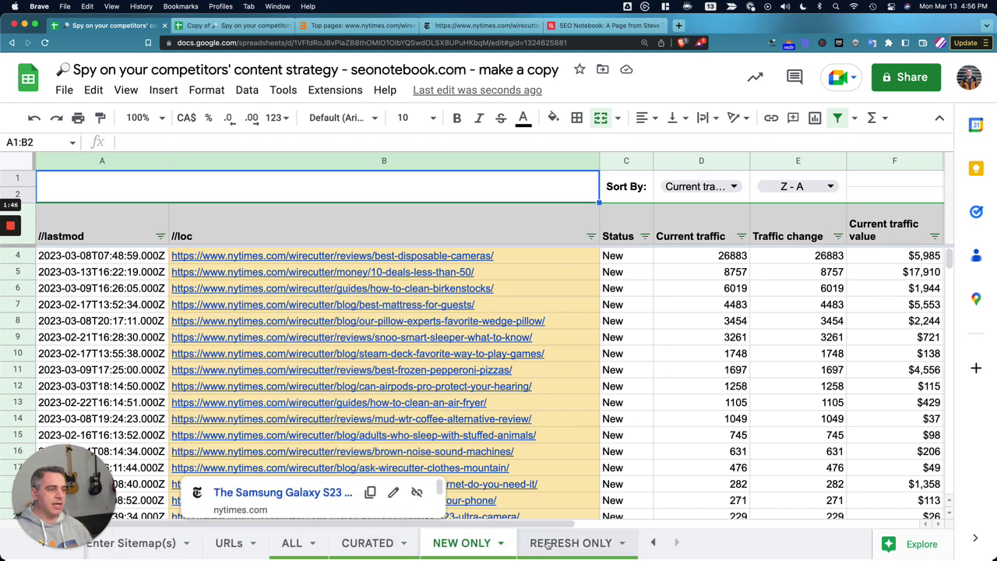
pyautogui.click(557, 544)
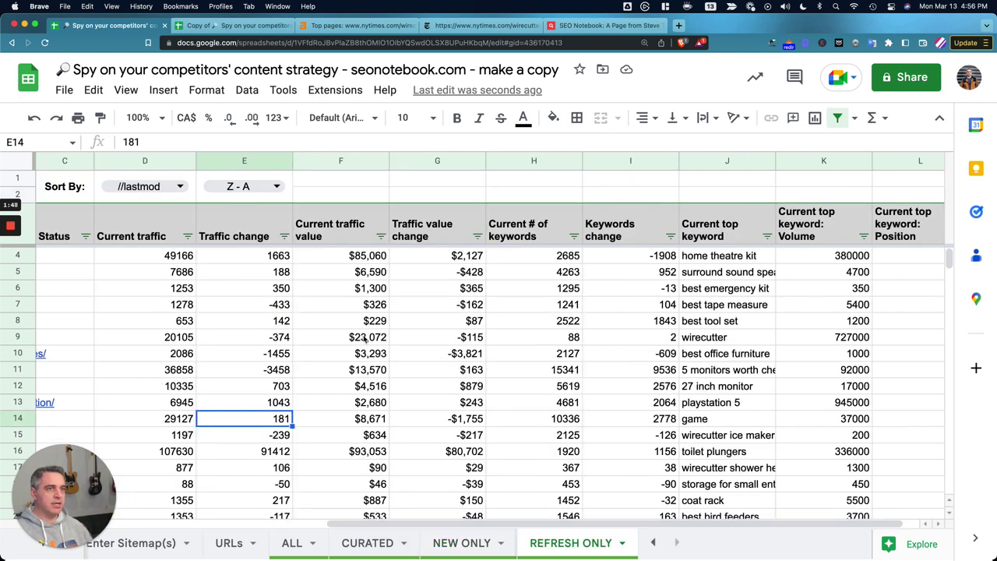
pyautogui.hscroll(-5, 365, 336)
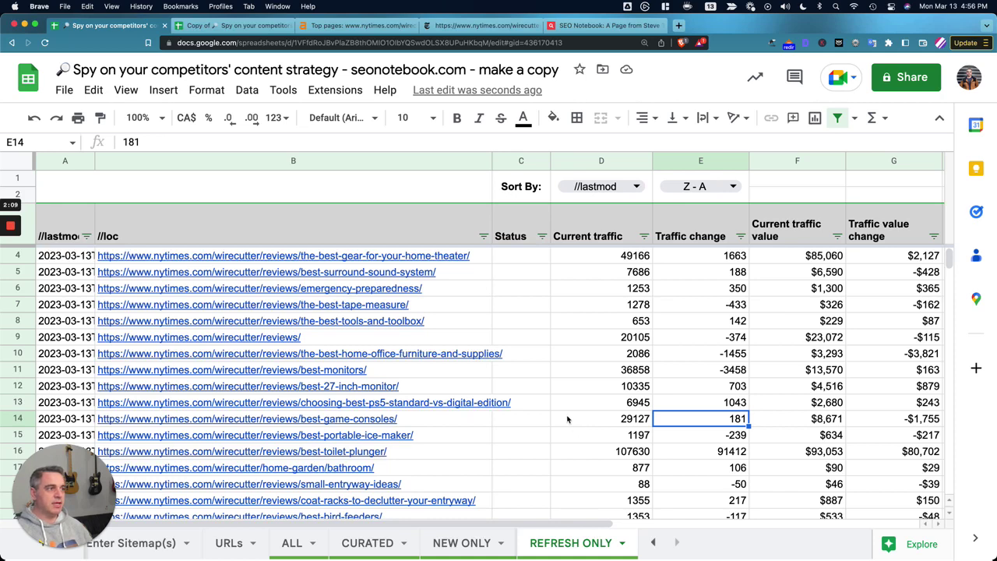
pyautogui.hscroll(5, 567, 420)
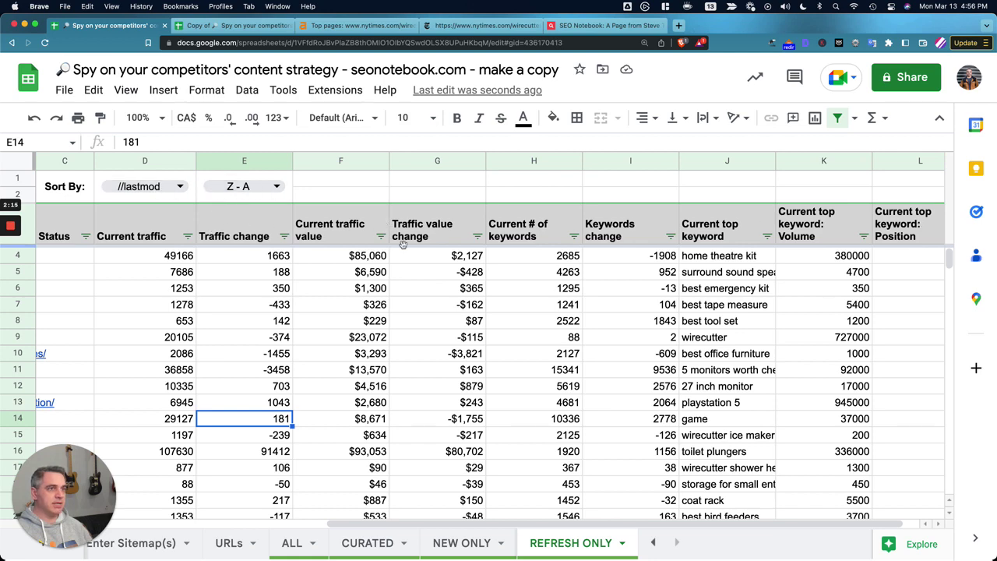
pyautogui.hscroll(-5, 347, 413)
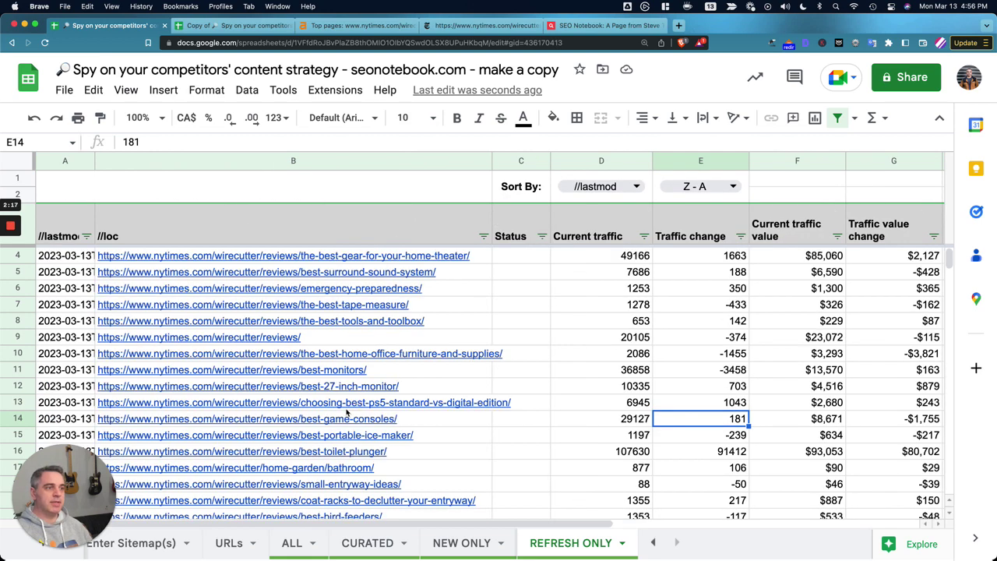
pyautogui.moveTo(356, 389)
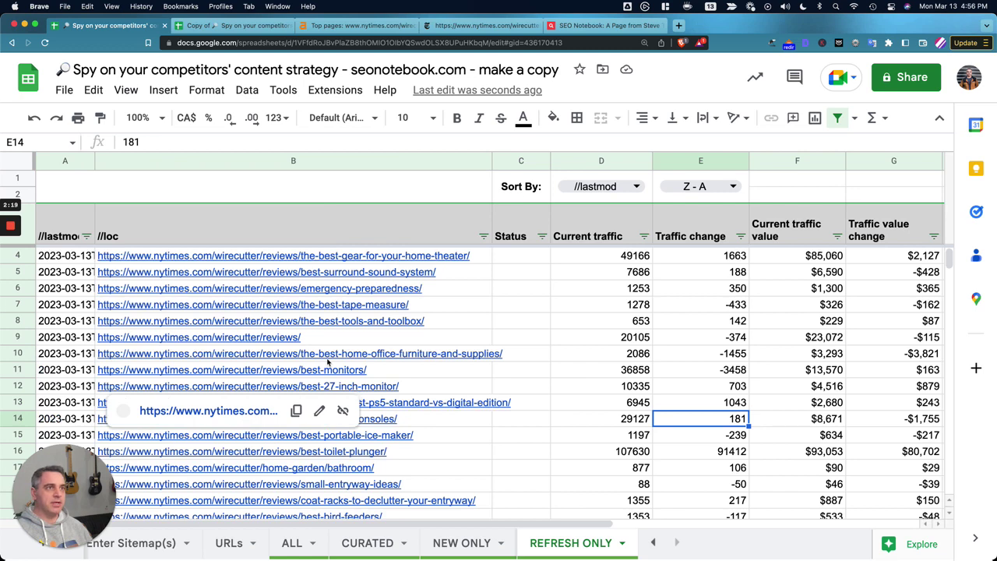
# Step: Check the File menu, then follow step 2's ImportFromWeb add-on link in the copy's Instructions sheet
pyautogui.click(64, 90)
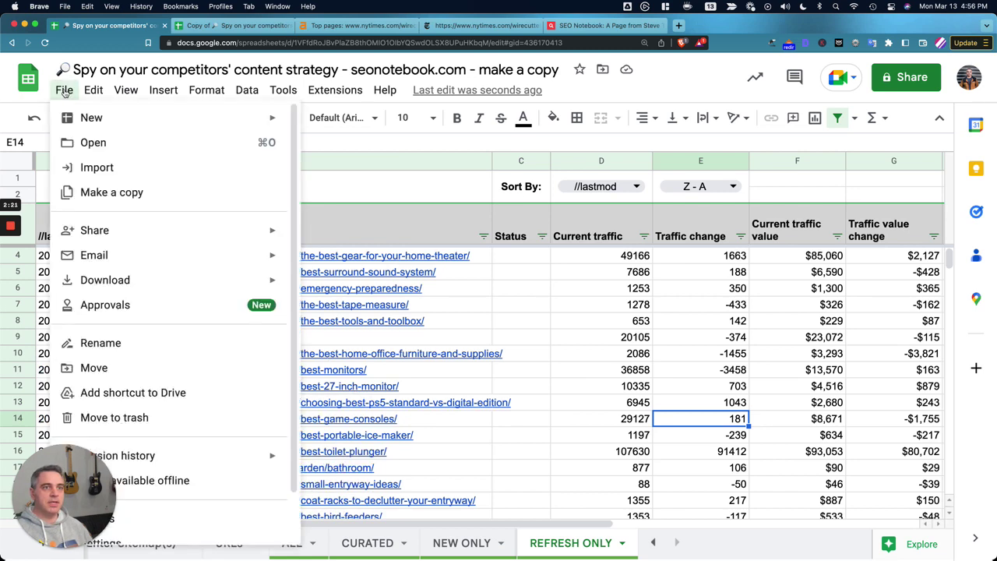
pyautogui.click(224, 26)
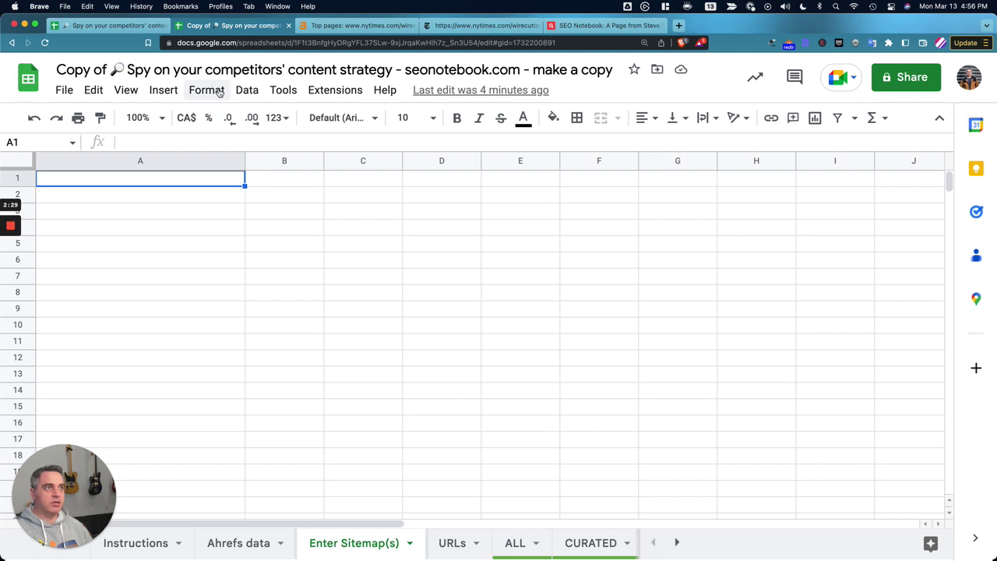
pyautogui.click(140, 546)
pyautogui.click(300, 226)
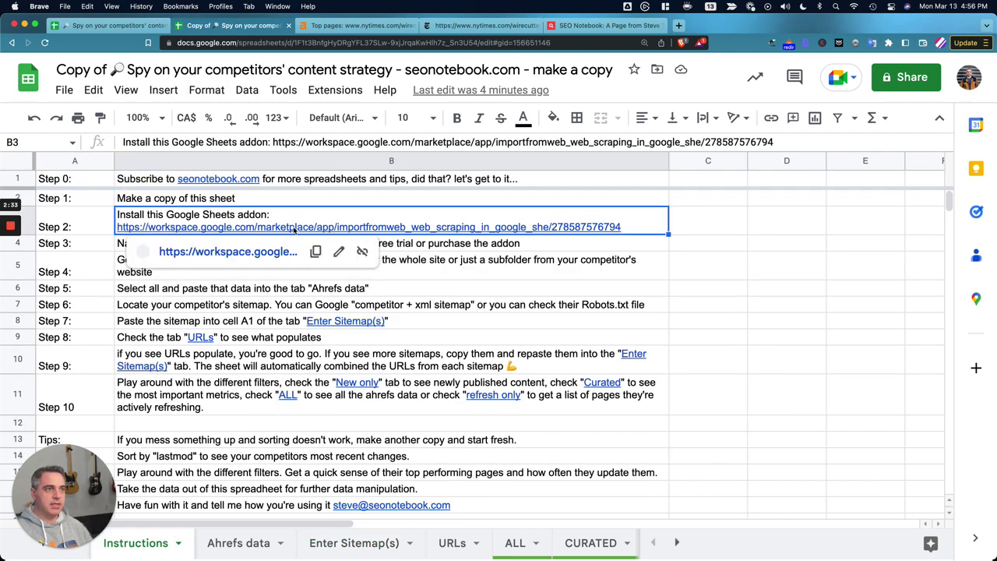
# Step: Open the ImportFromWeb Marketplace listing, then return to the original spreadsheet's REFRESH ONLY sheet
pyautogui.click(227, 252)
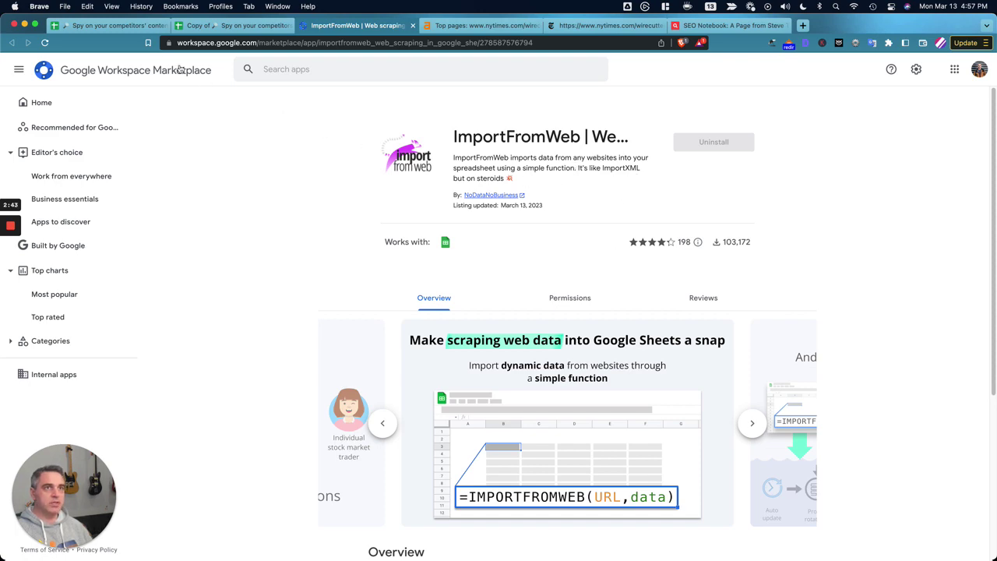
pyautogui.click(131, 27)
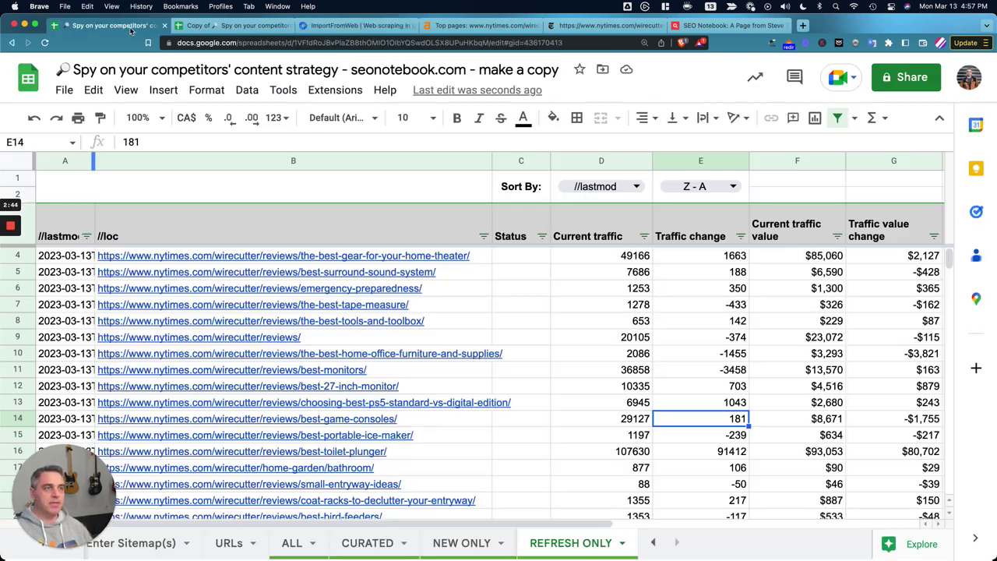
pyautogui.click(339, 92)
pyautogui.moveTo(383, 271)
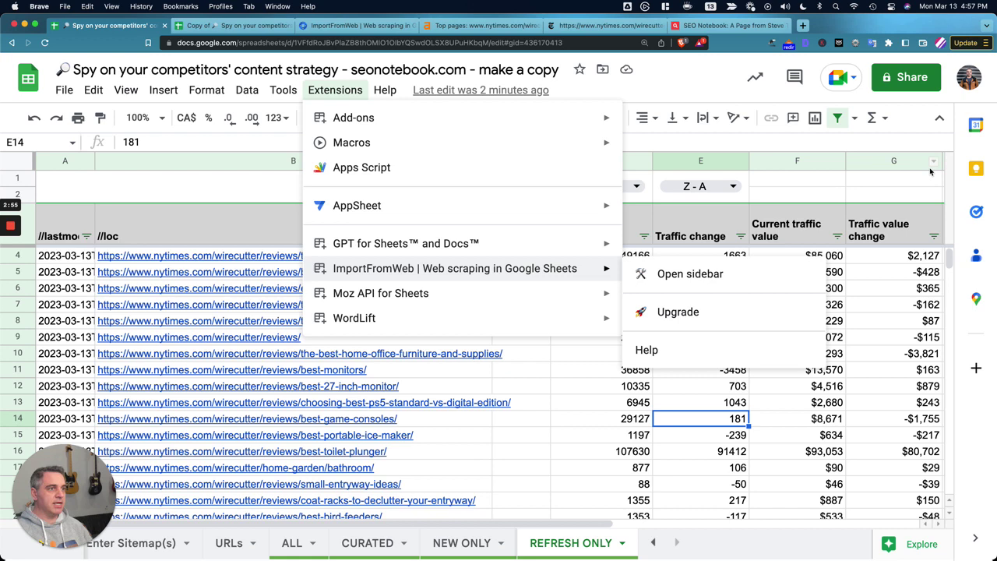
pyautogui.click(557, 393)
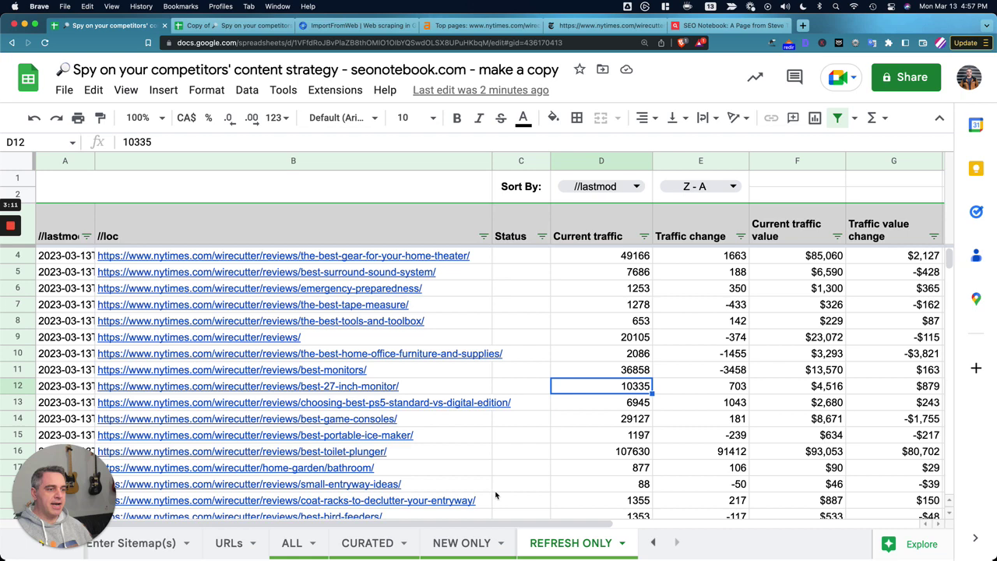
pyautogui.hscroll(-3, 289, 548)
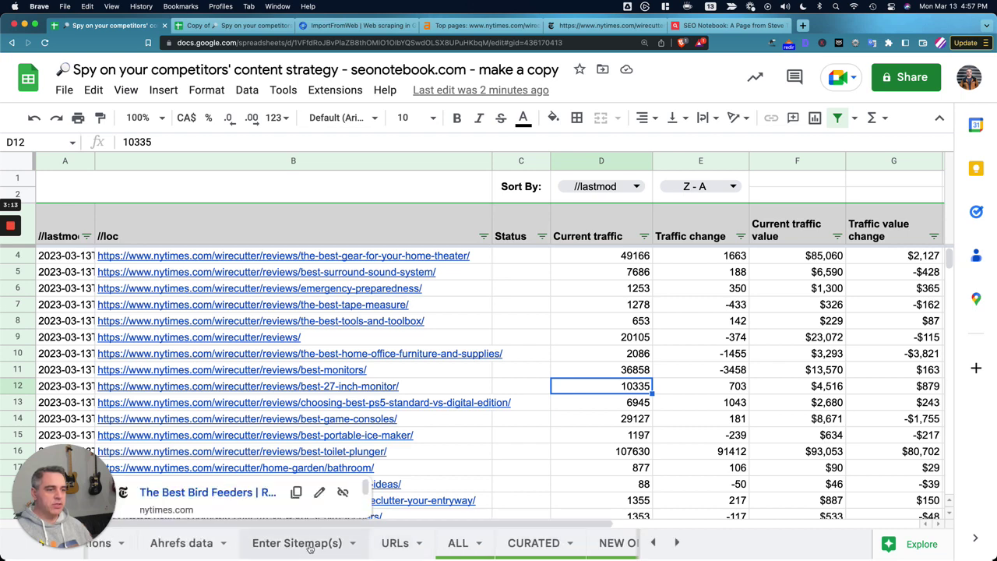
# Step: Compare the original and copy's URLs sheets (#URL_NOT_FILLED), ending on the copy's empty Enter Sitemap(s) sheet
pyautogui.click(395, 543)
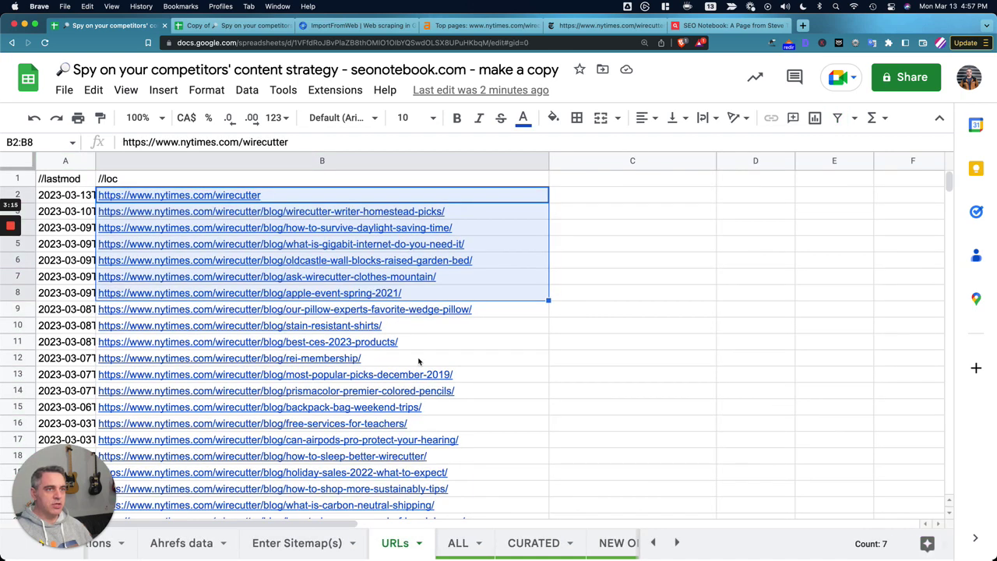
pyautogui.click(257, 26)
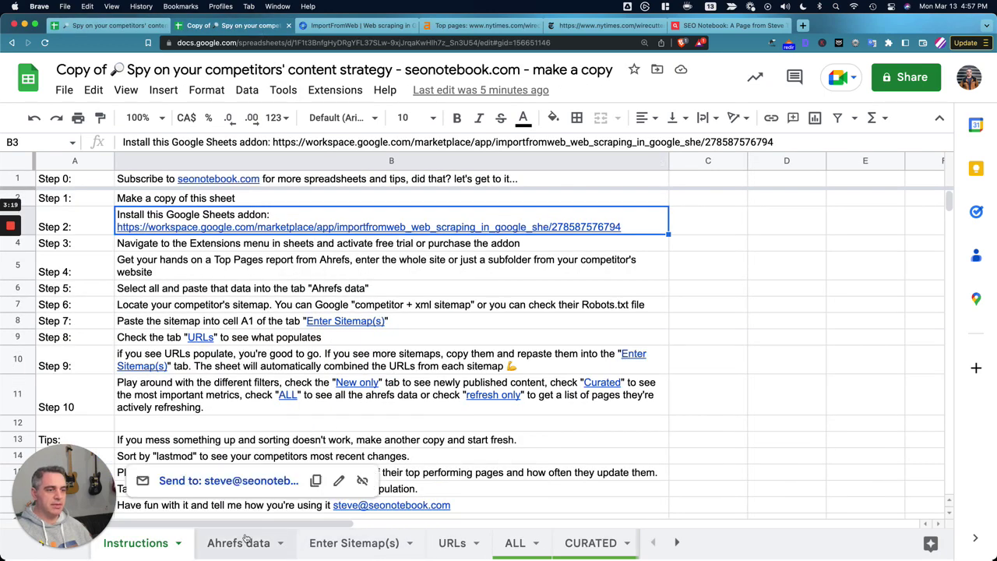
pyautogui.click(453, 543)
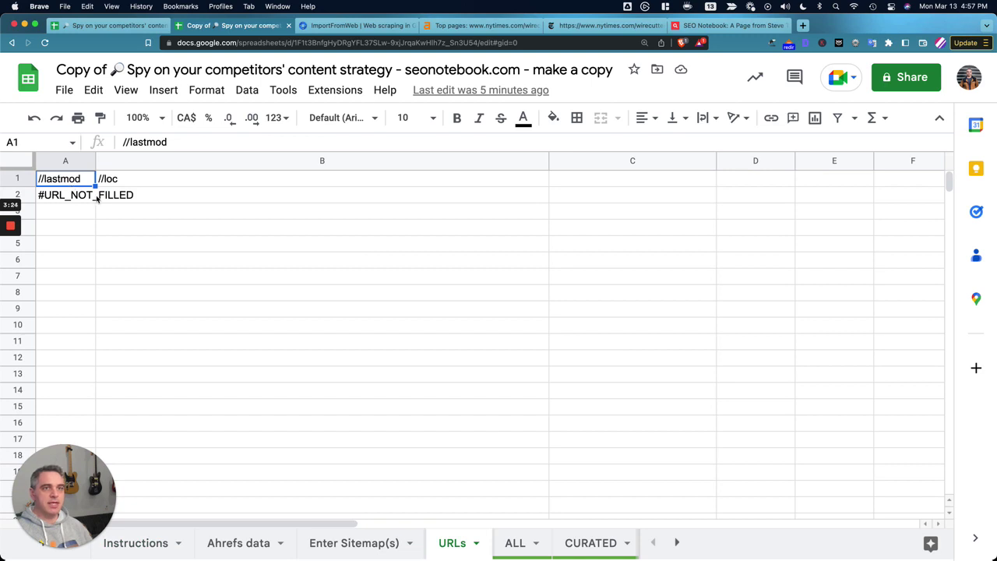
pyautogui.click(360, 544)
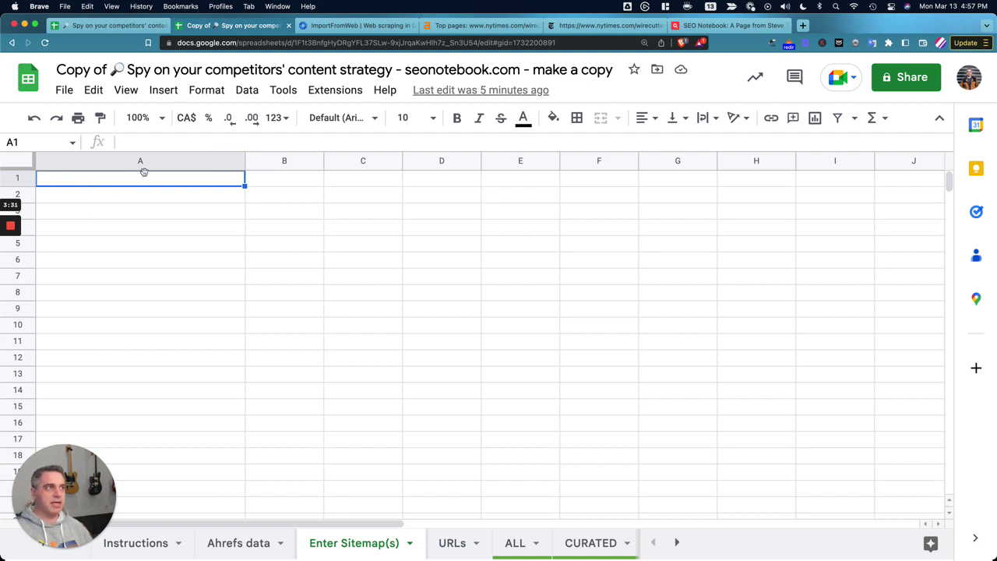
# Step: Copy the Wirecutter sitemapindex.xml address and return to the spreadsheet copy
pyautogui.click(584, 26)
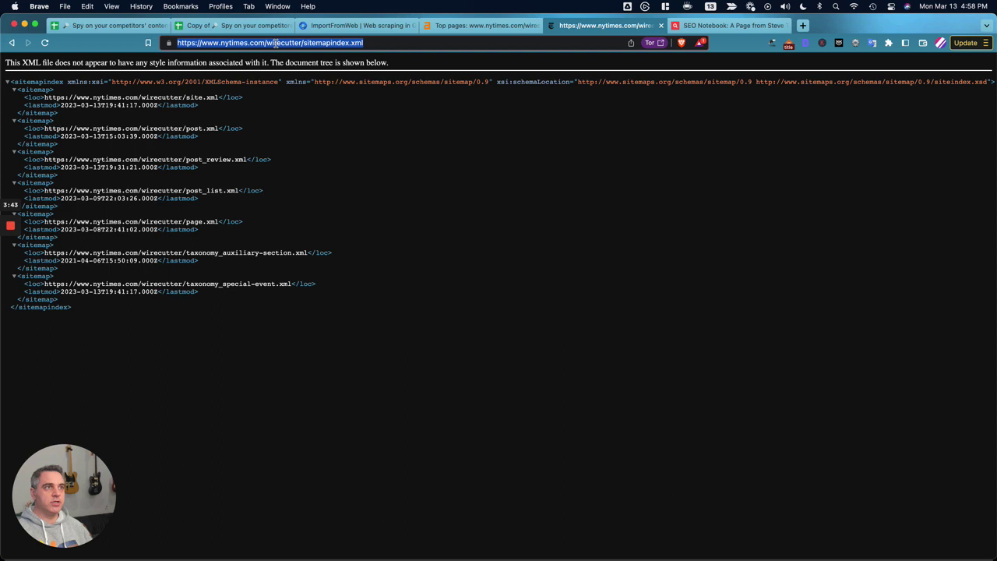
pyautogui.click(239, 26)
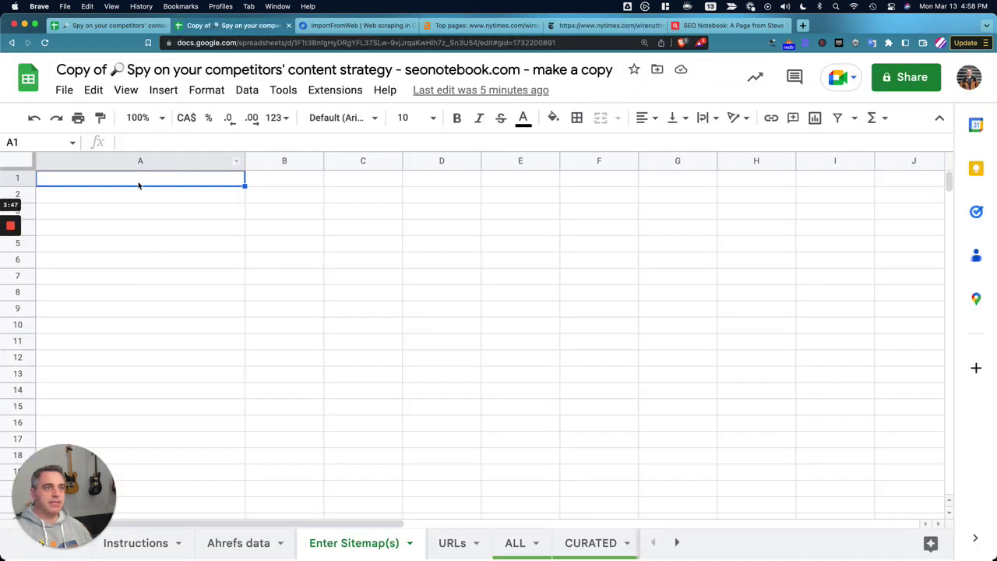
# Step: Paste the sitemapindex.xml URL into A1, then copy the seven extracted sitemap URLs in B2:B8
pyautogui.press('super+v')
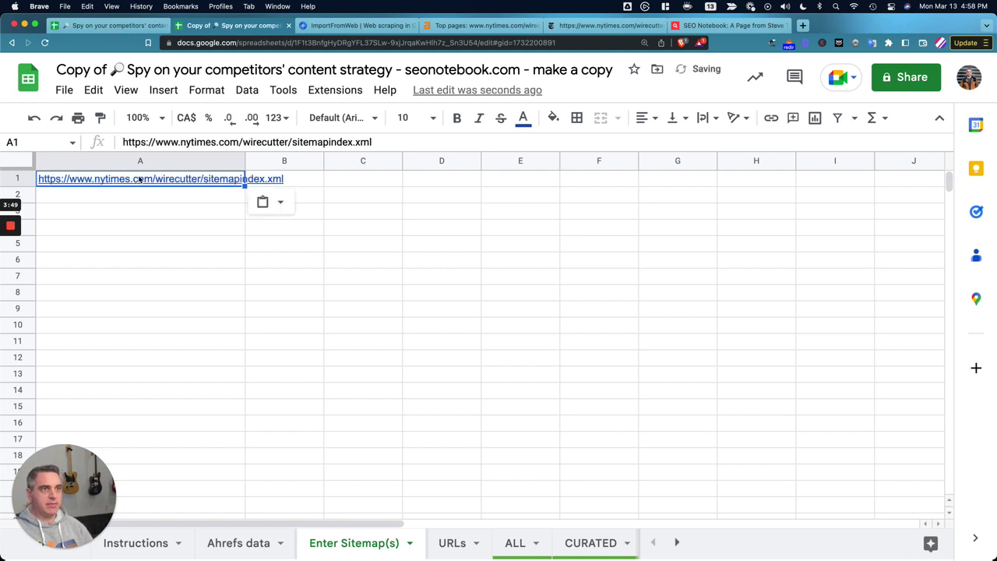
pyautogui.click(455, 544)
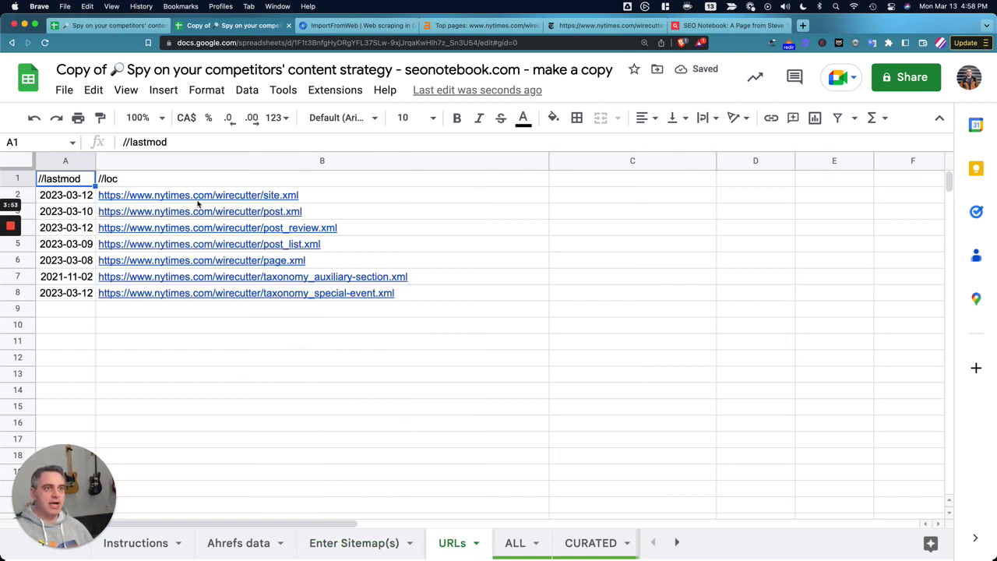
pyautogui.click(452, 297)
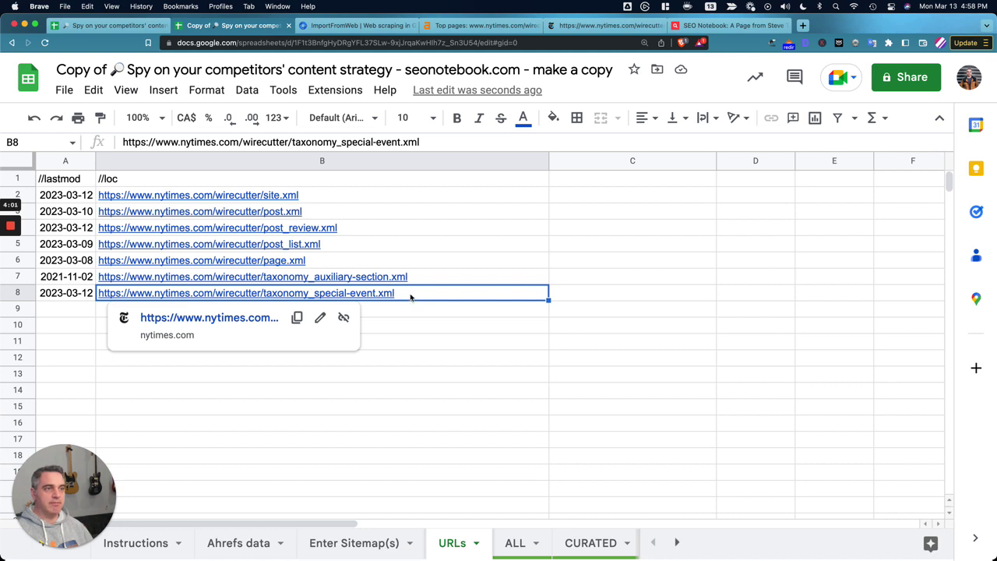
pyautogui.keyDown('shift'); pyautogui.click(271, 199); pyautogui.keyUp('shift')
pyautogui.press('super+c')
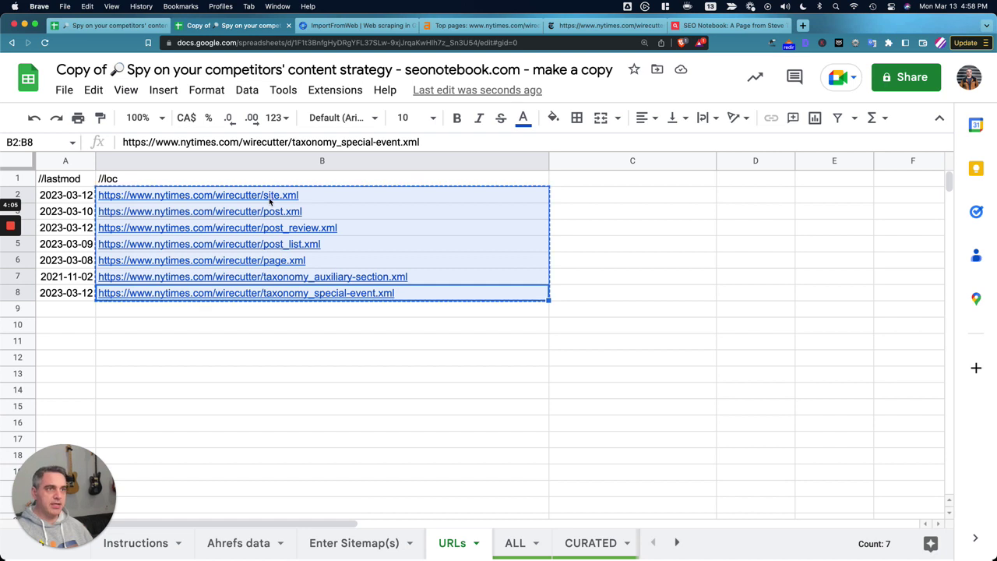
pyautogui.moveTo(270, 200)
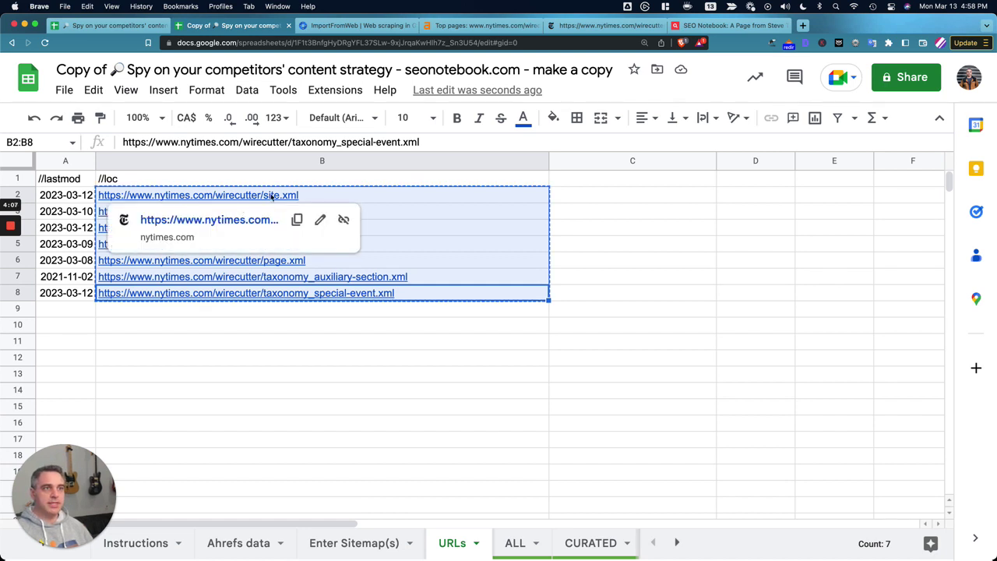
# Step: Paste the seven sub-sitemap URLs into Enter Sitemap(s) A1:A7 and check the article URLs loading
pyautogui.click(357, 548)
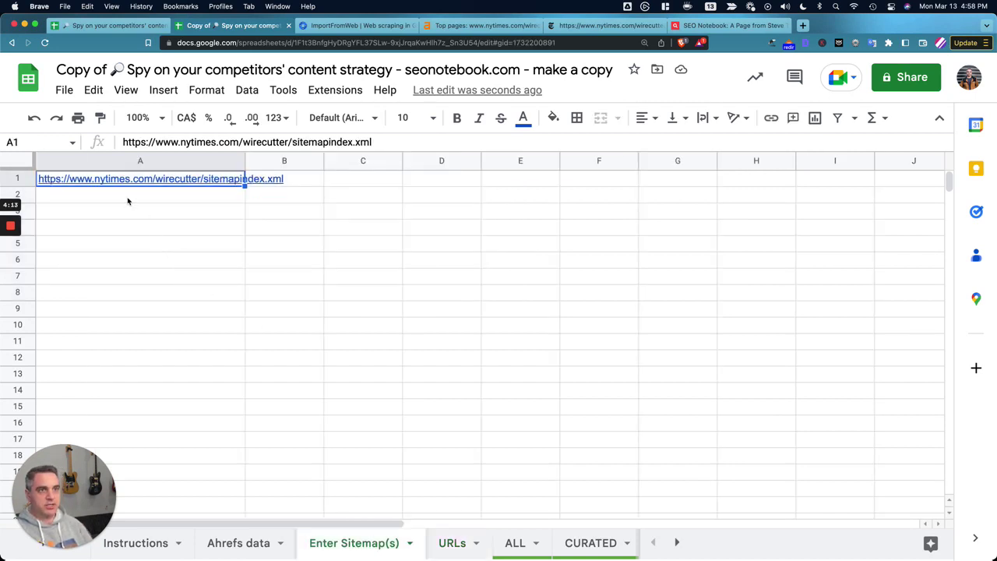
pyautogui.press('super+v')
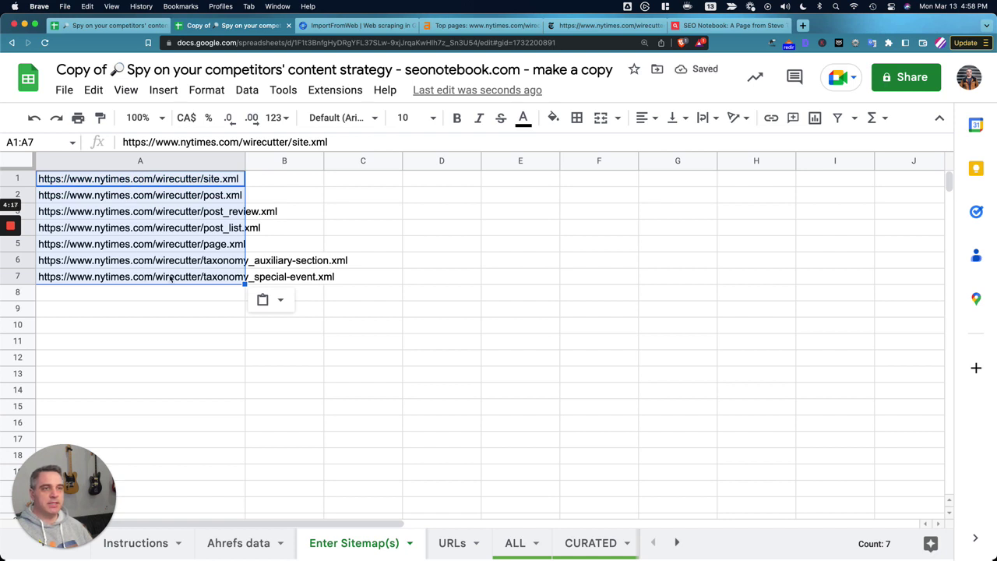
pyautogui.click(454, 544)
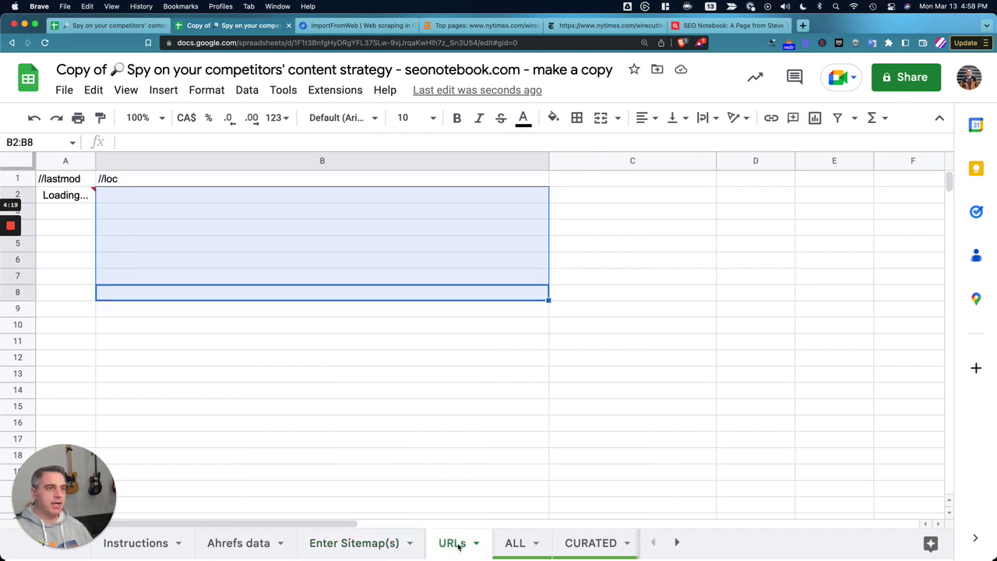
pyautogui.moveTo(73, 205)
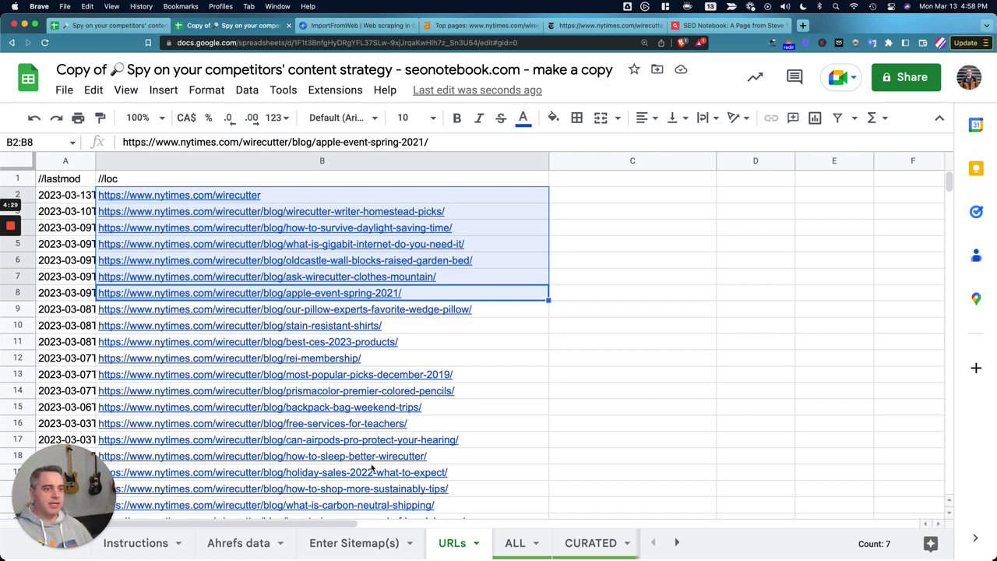
pyautogui.scroll(-10, 372, 362)
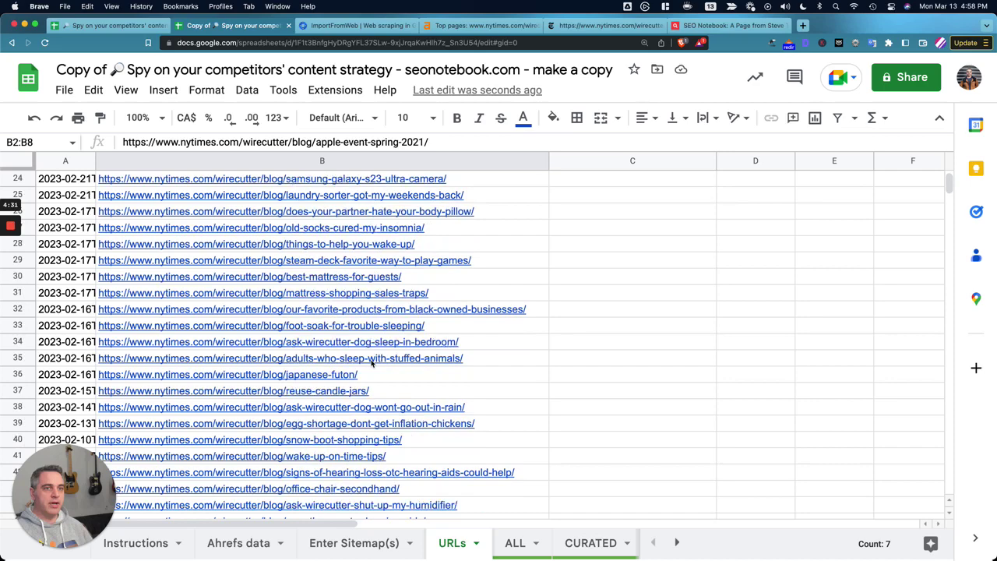
pyautogui.scroll(10, 234, 288)
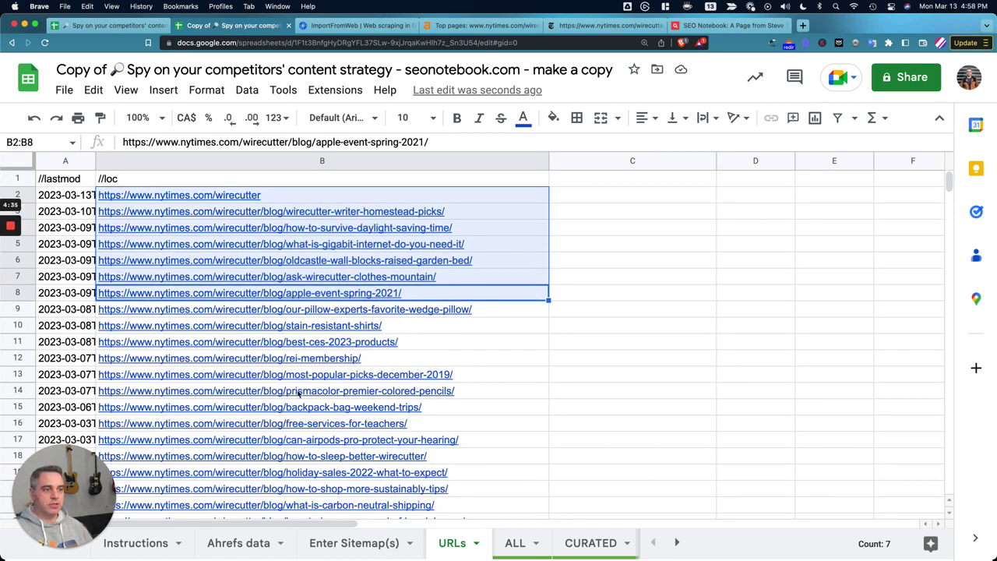
pyautogui.click(374, 543)
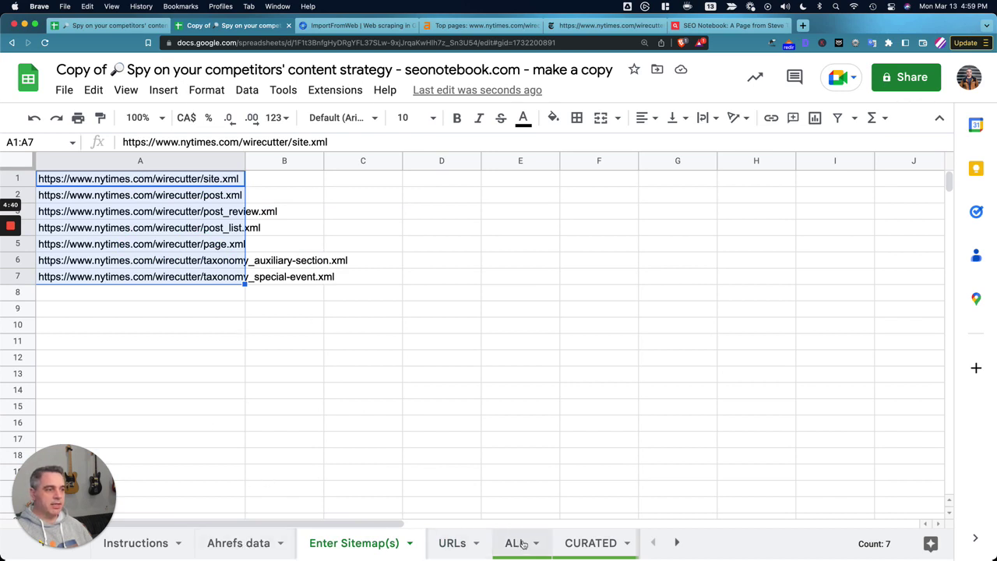
# Step: Review the CURATED and empty Ahrefs data sheets, then view Ahrefs' Top pages for nytimes.com/wirecutter/
pyautogui.click(581, 543)
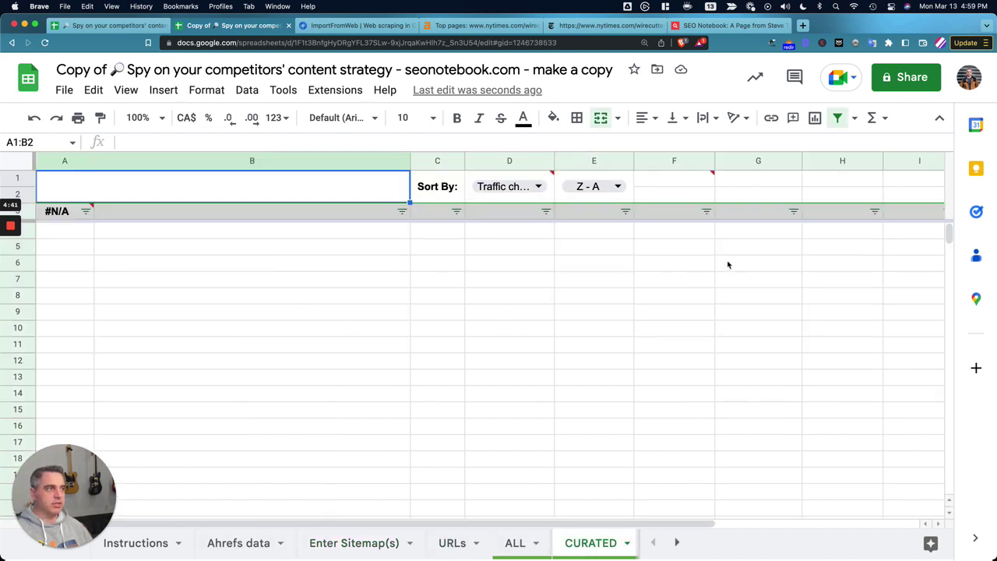
pyautogui.click(239, 546)
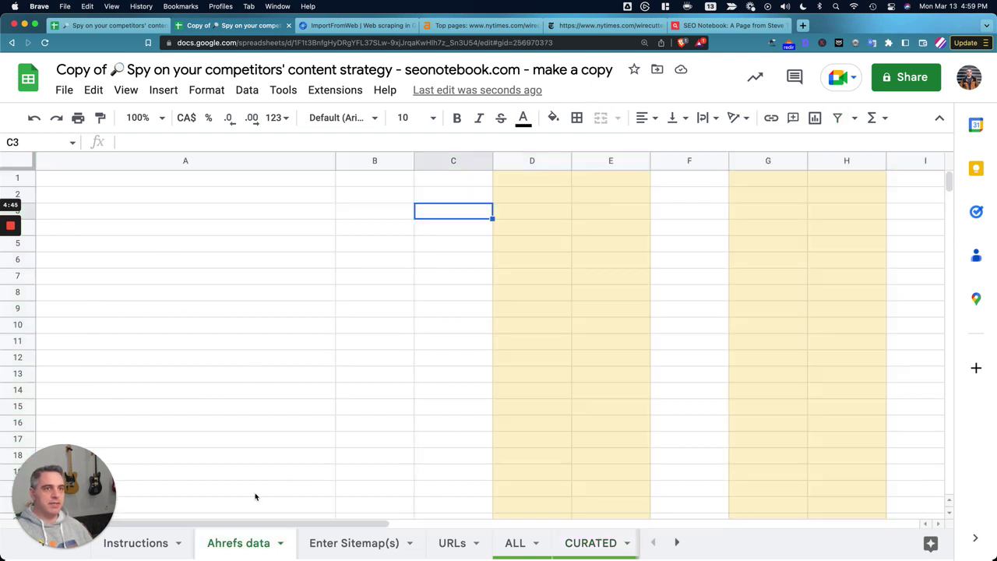
pyautogui.click(483, 27)
pyautogui.scroll(7, 210, 99)
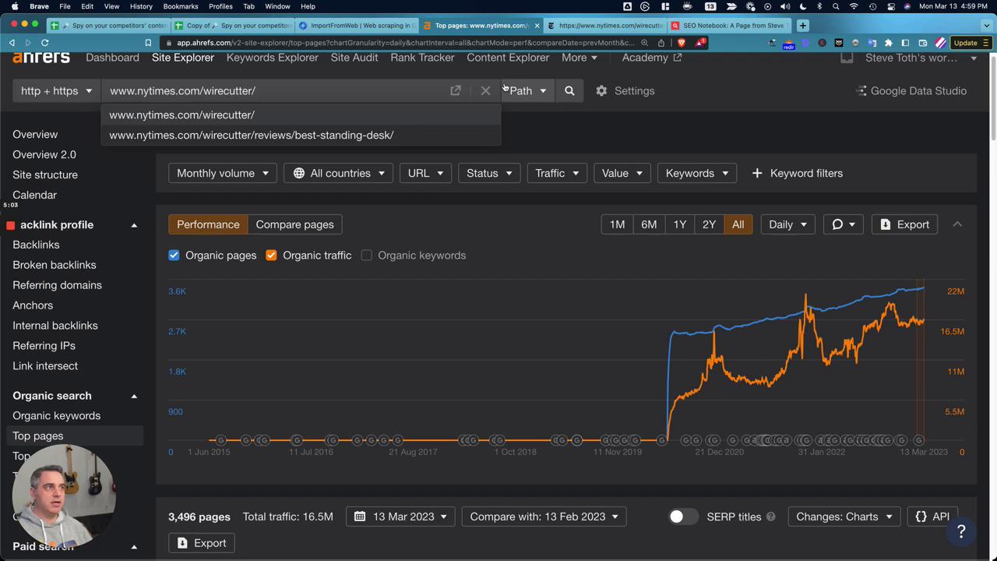
# Step: Keep the Ahrefs report matching in Path mode, then bring up the exported top-pages file in Excel
pyautogui.click(528, 92)
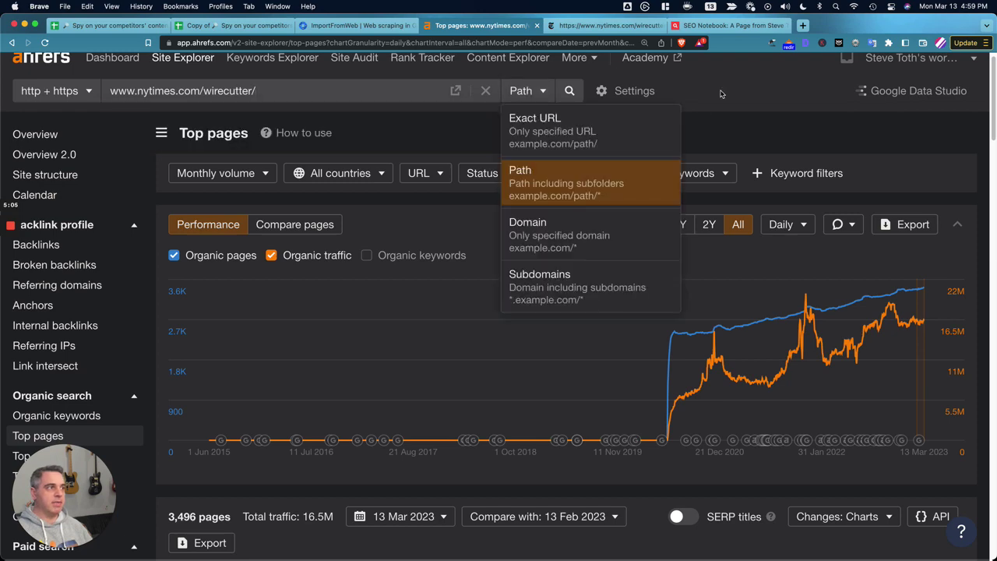
pyautogui.click(528, 179)
pyautogui.scroll(-5, 411, 322)
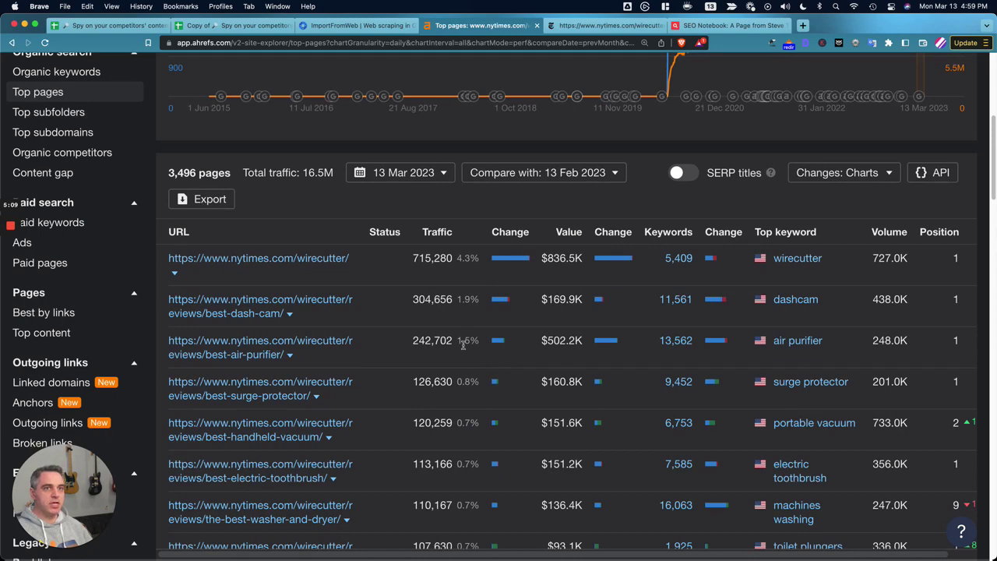
pyautogui.scroll(2, 96, 266)
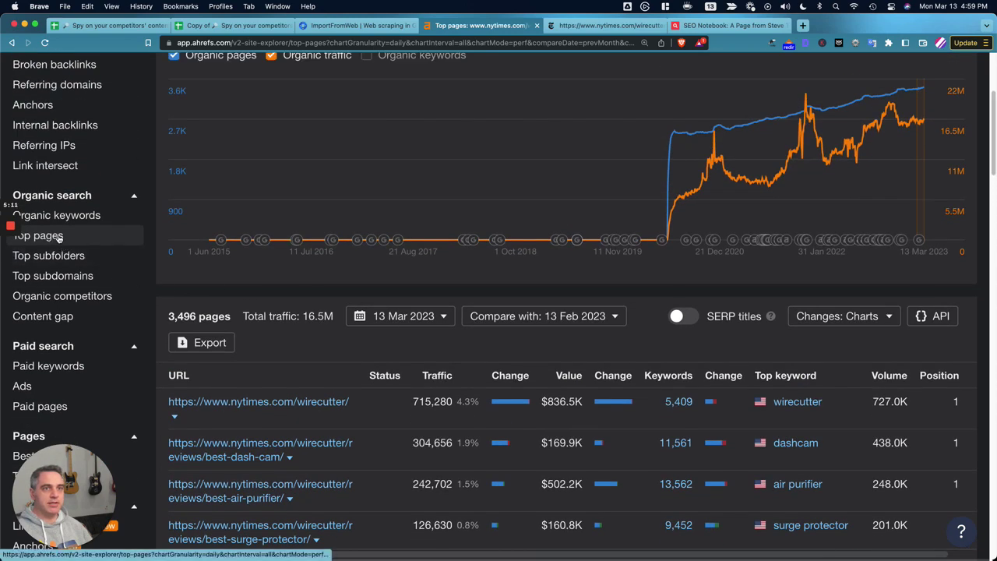
pyautogui.scroll(-1, 194, 311)
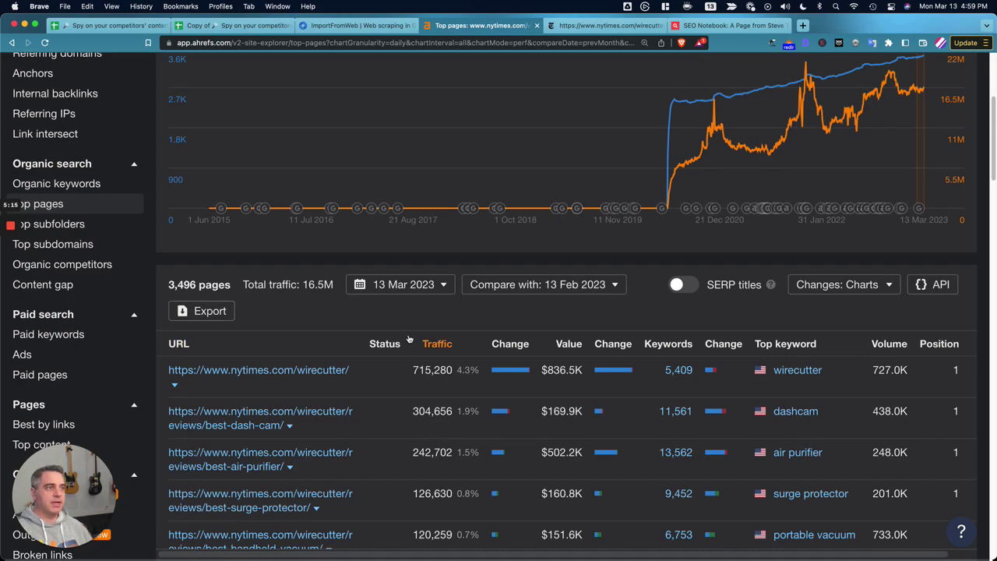
pyautogui.press('super+Tab')
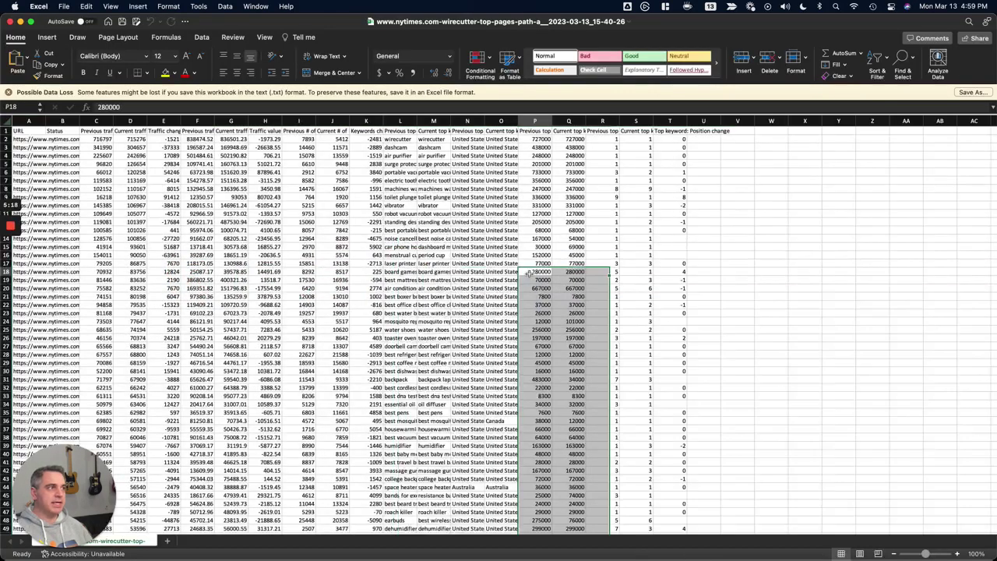
# Step: Copy the entire exported Wirecutter top-pages worksheet in Excel and return to Brave
pyautogui.click(529, 273)
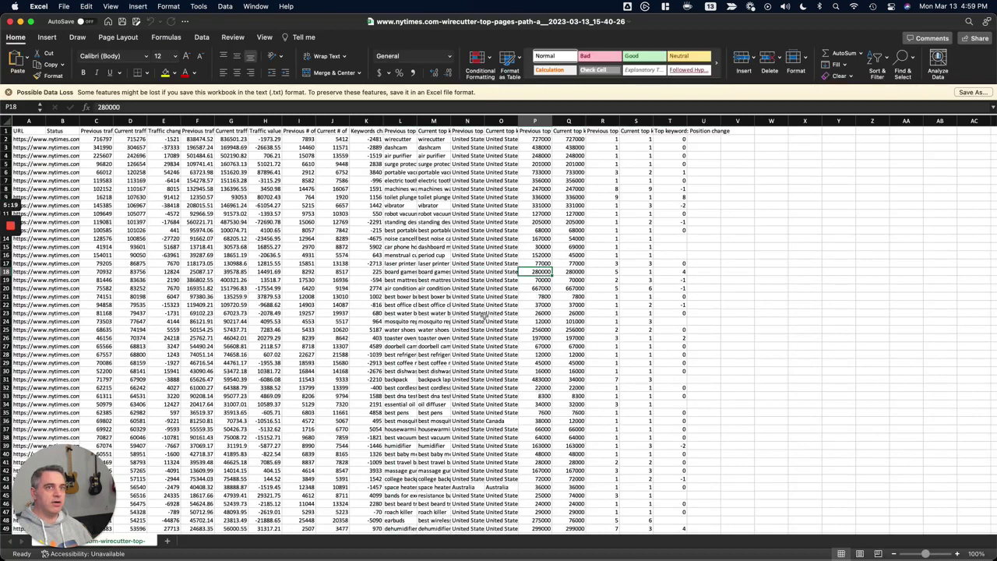
pyautogui.click(6, 121)
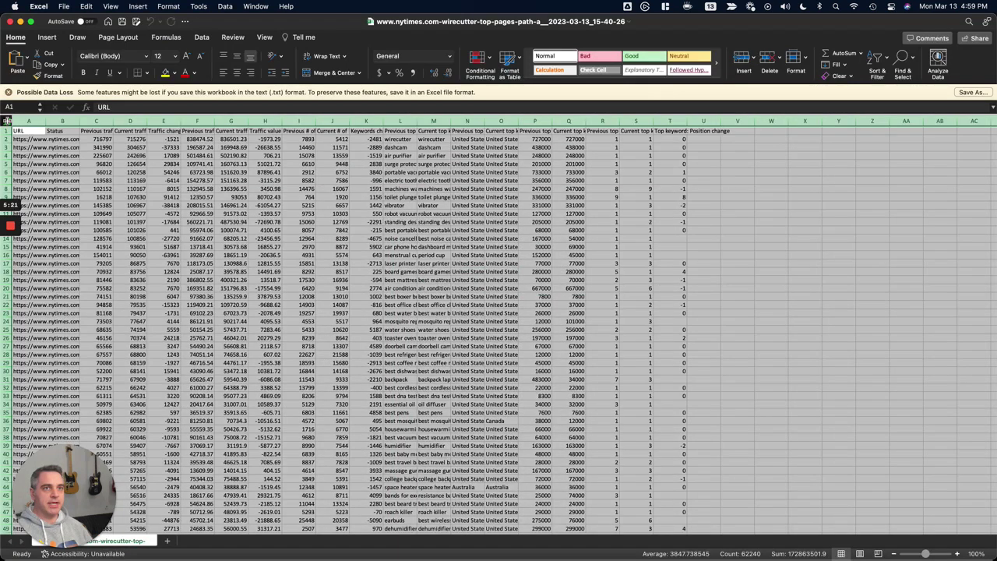
pyautogui.press('super+c')
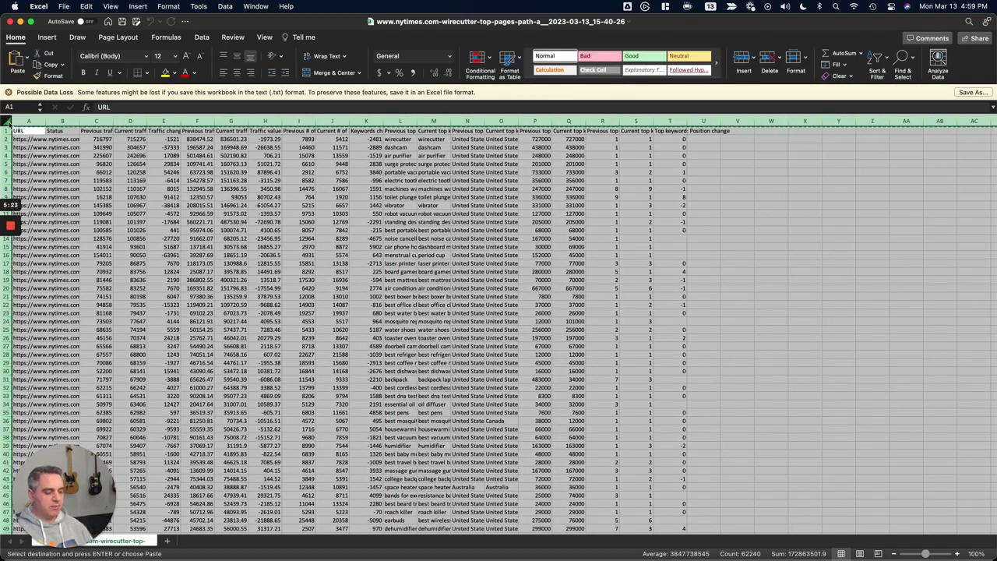
pyautogui.press('super+Tab')
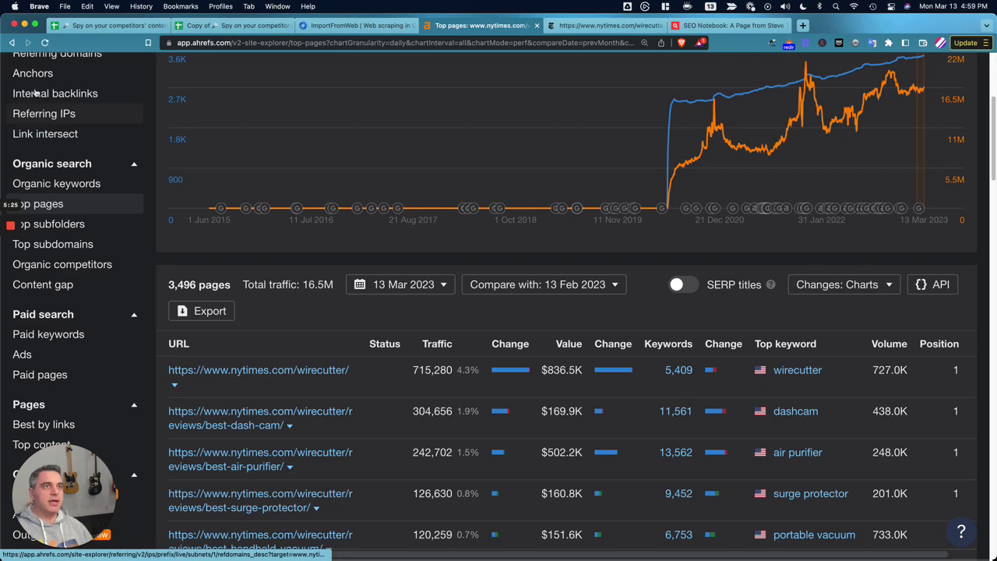
# Step: Paste the Ahrefs export into A1 of the Ahrefs data sheet, then view the CURATED sheet
pyautogui.click(253, 27)
pyautogui.click(122, 245)
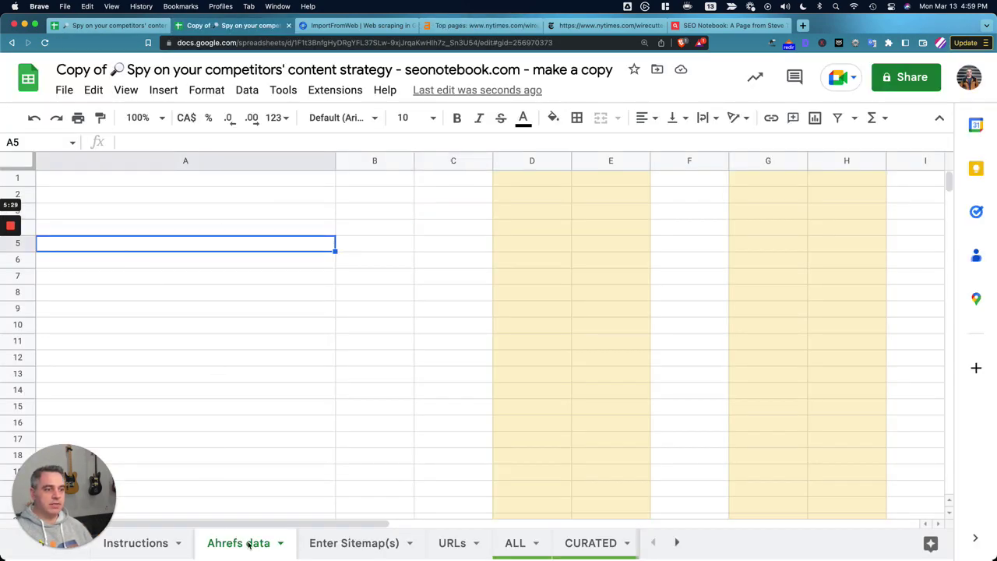
pyautogui.click(74, 181)
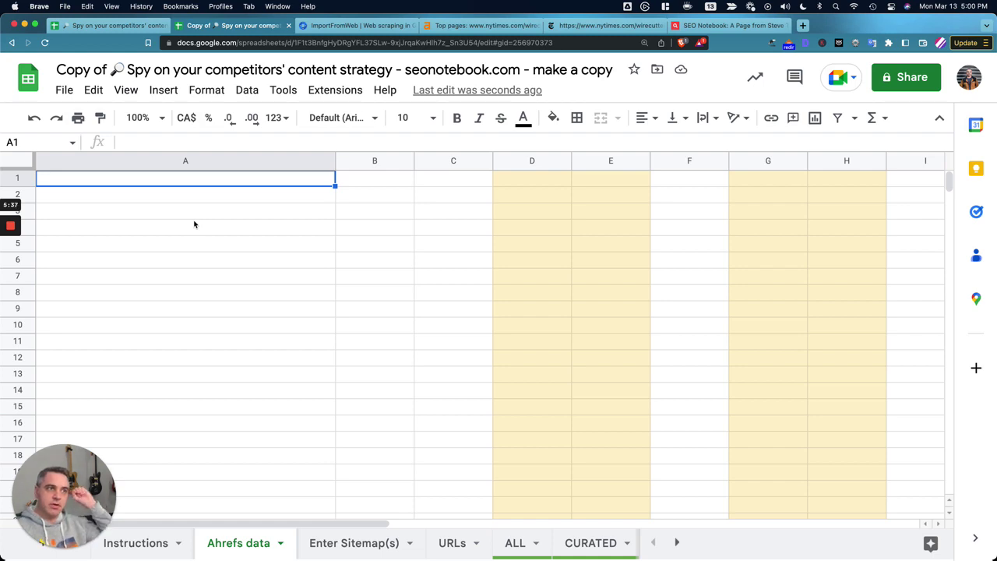
pyautogui.press('cmd+v')
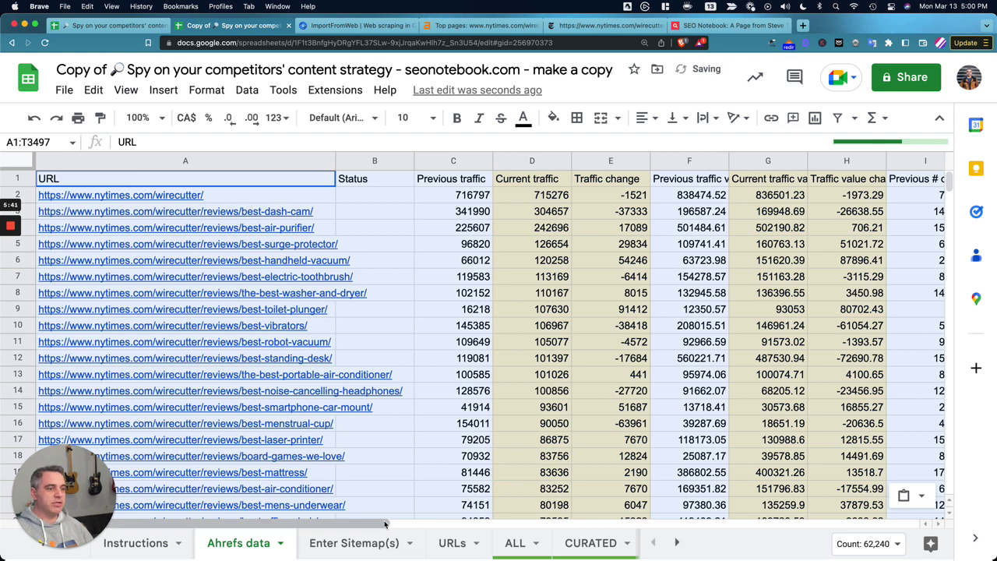
pyautogui.click(580, 548)
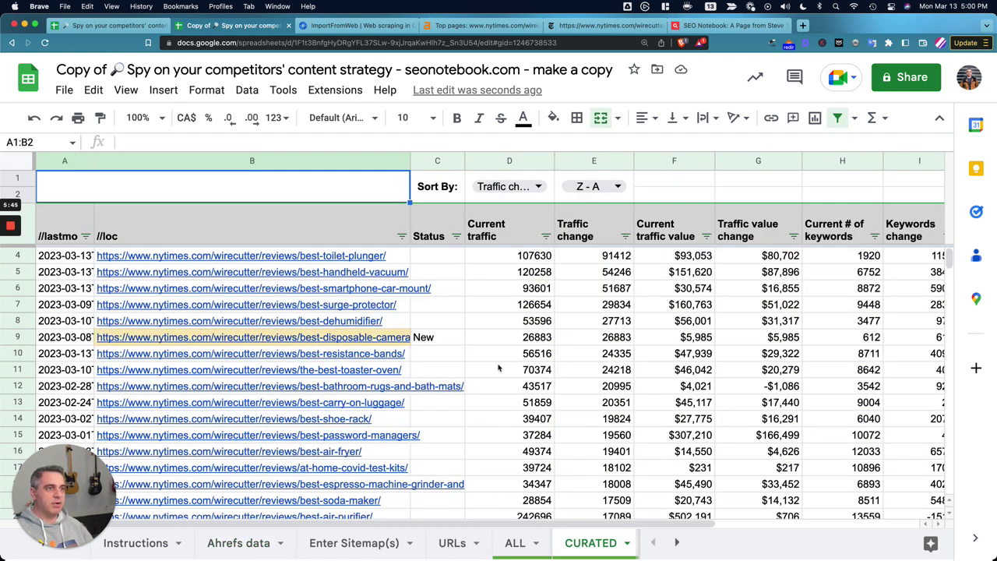
# Step: Glance at the ALL sheet, then return to CURATED and scan across its columns
pyautogui.moveTo(345, 260)
pyautogui.click(515, 543)
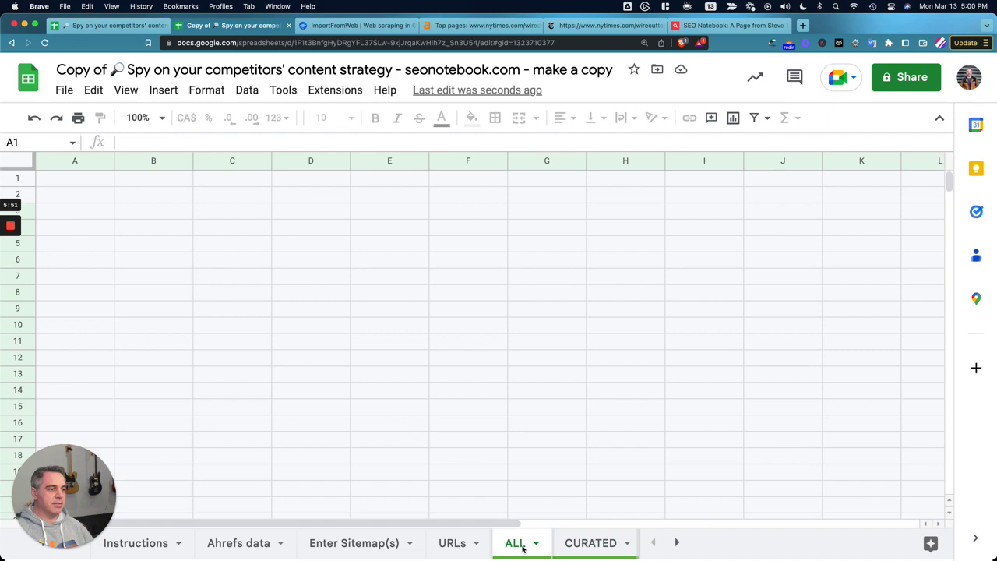
pyautogui.click(600, 545)
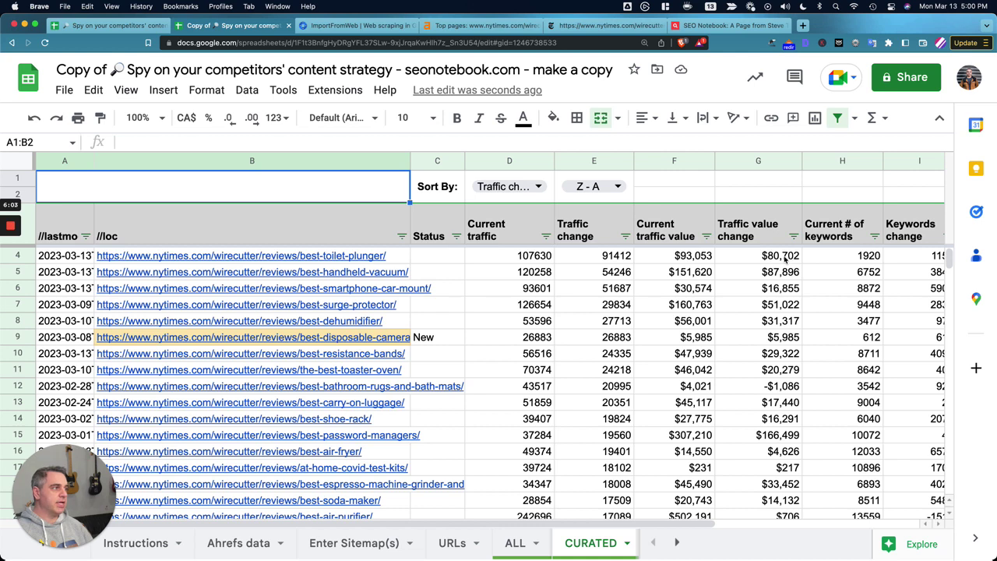
pyautogui.hscroll(5, 816, 261)
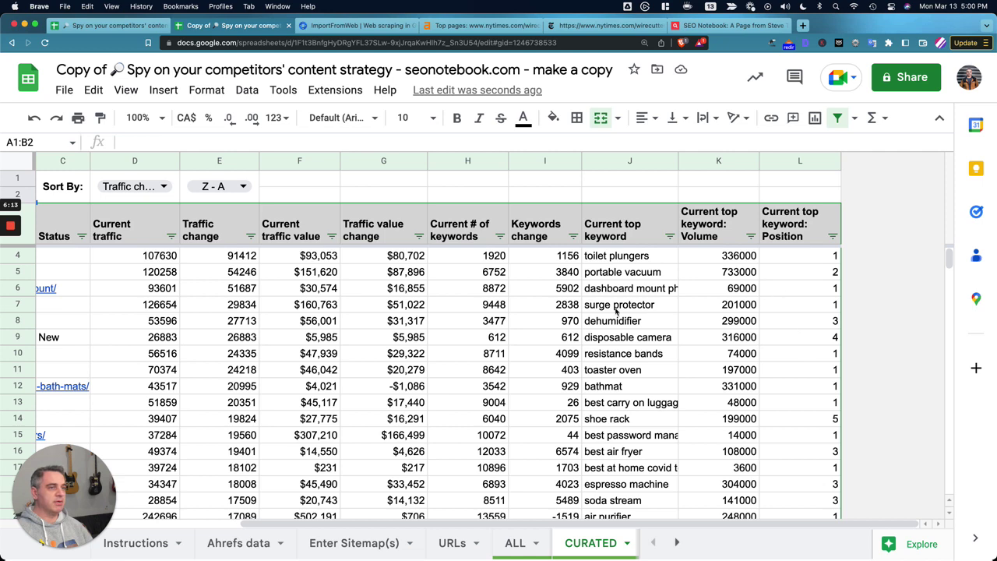
pyautogui.hscroll(-5, 546, 312)
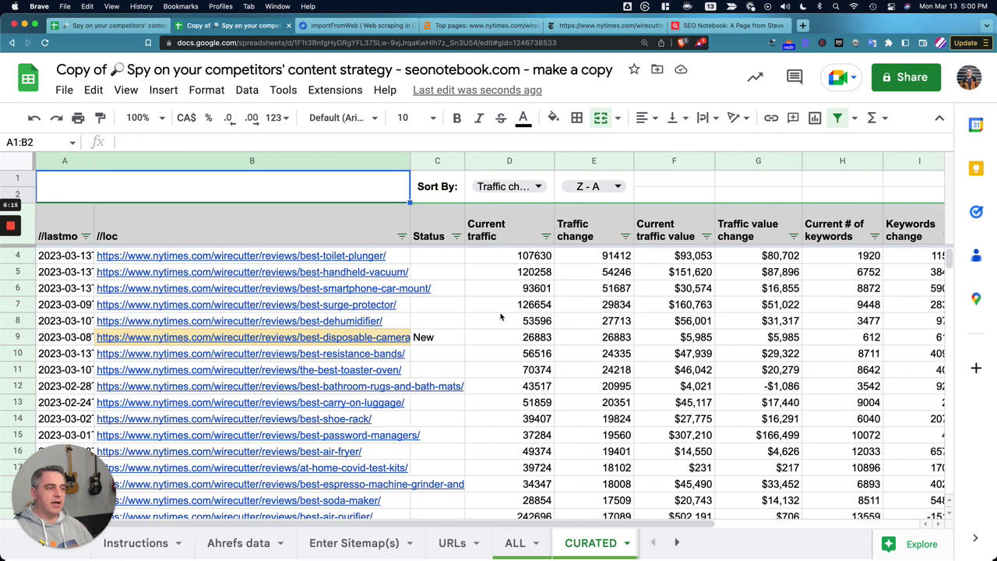
# Step: Sort the CURATED table by //lastmod and scroll through the re-sorted rows
pyautogui.click(518, 194)
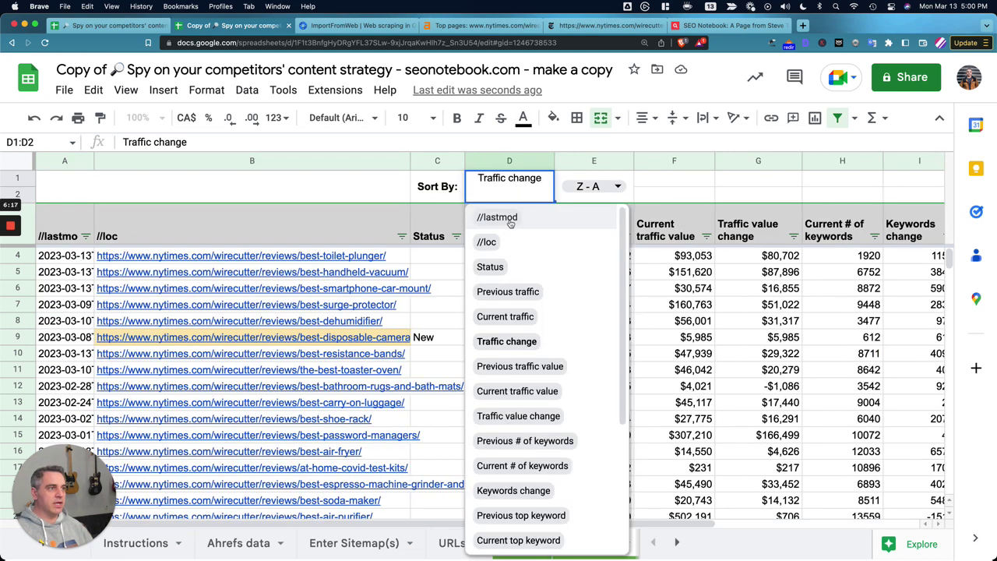
pyautogui.click(504, 221)
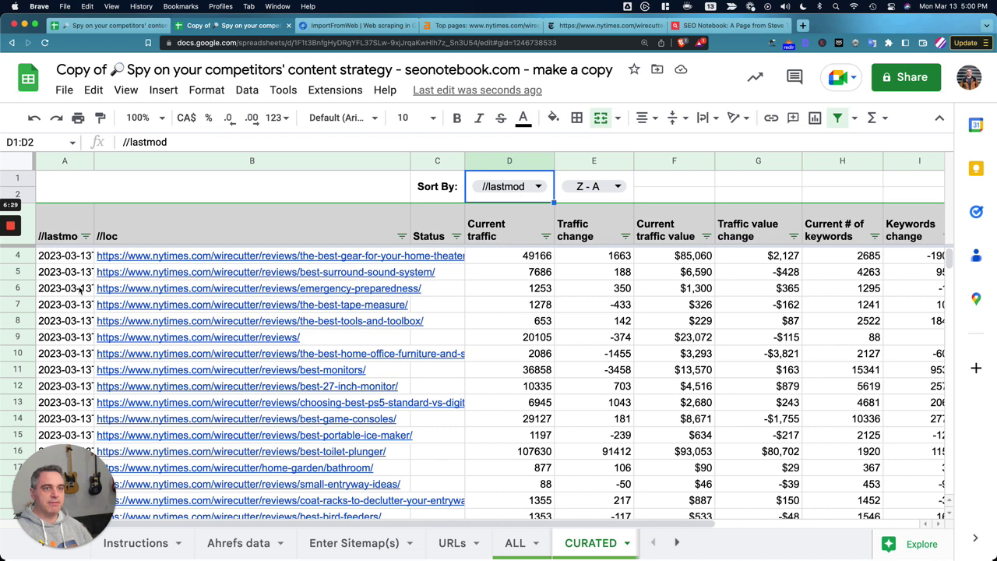
pyautogui.scroll(-1, 276, 312)
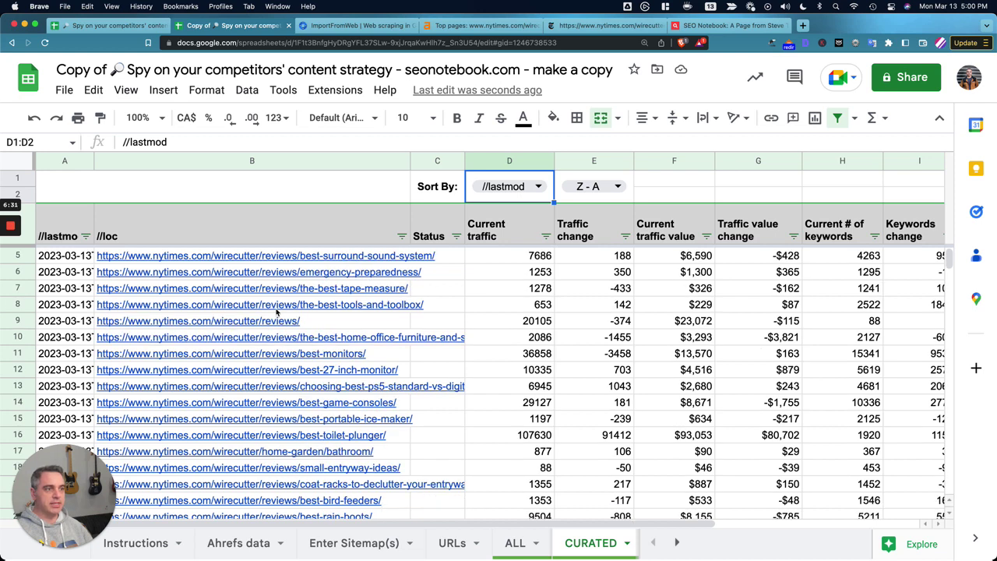
pyautogui.moveTo(291, 340)
pyautogui.scroll(-1, 292, 340)
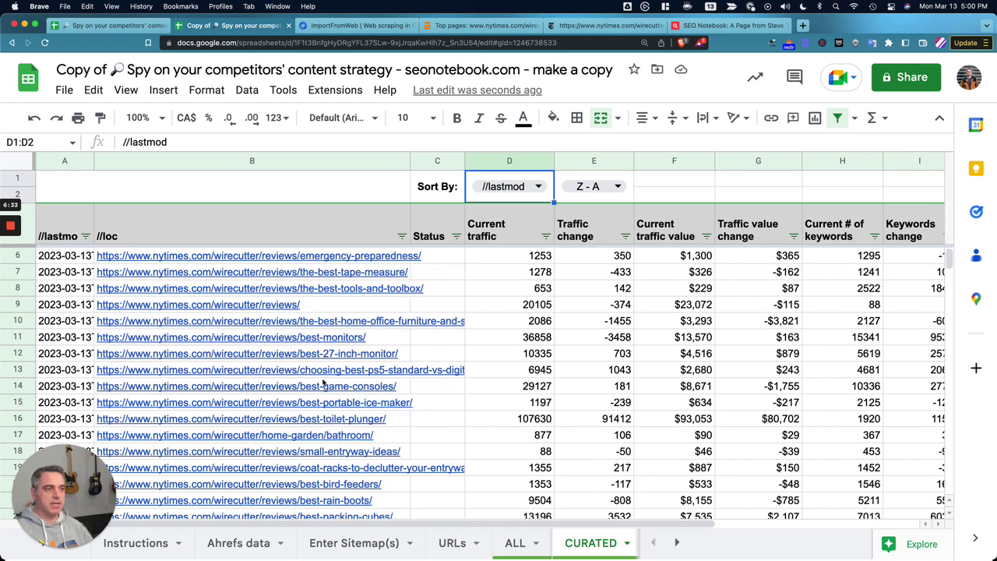
pyautogui.scroll(-9, 322, 401)
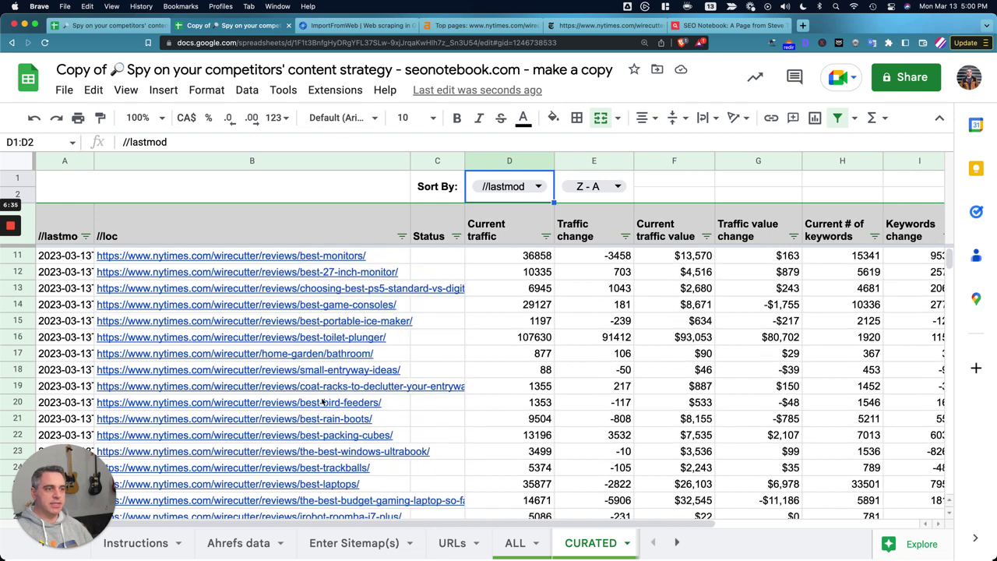
pyautogui.scroll(-2, 322, 401)
pyautogui.scroll(-6, 322, 401)
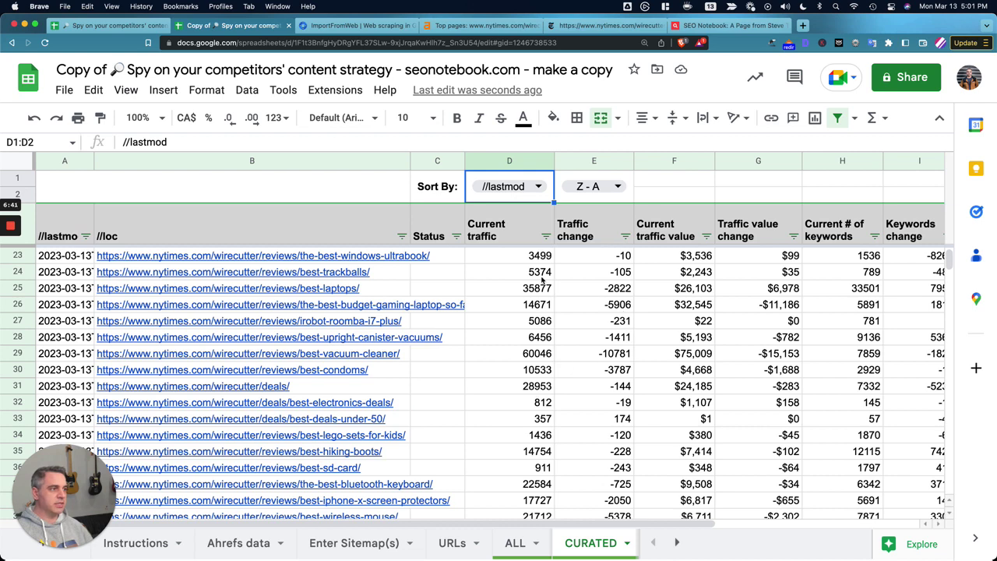
pyautogui.scroll(3, 698, 418)
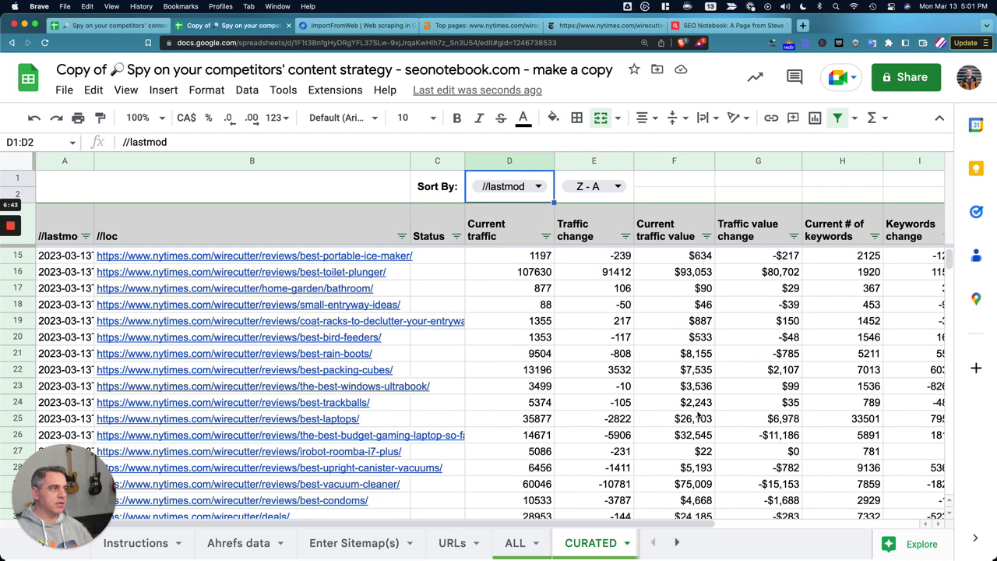
pyautogui.scroll(4, 440, 435)
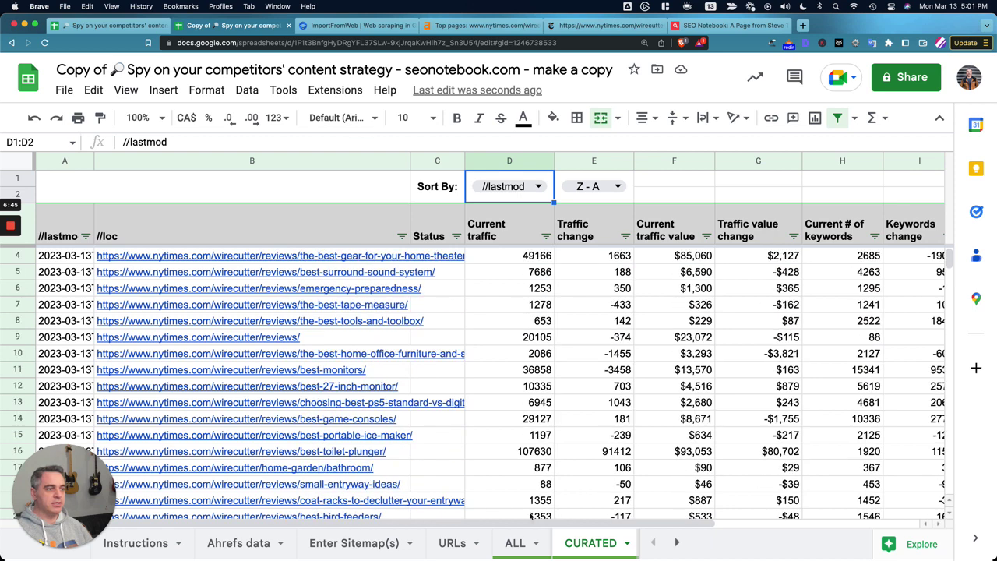
# Step: Switch to the NEW ONLY sheet and scan across its columns
pyautogui.hscroll(3, 583, 543)
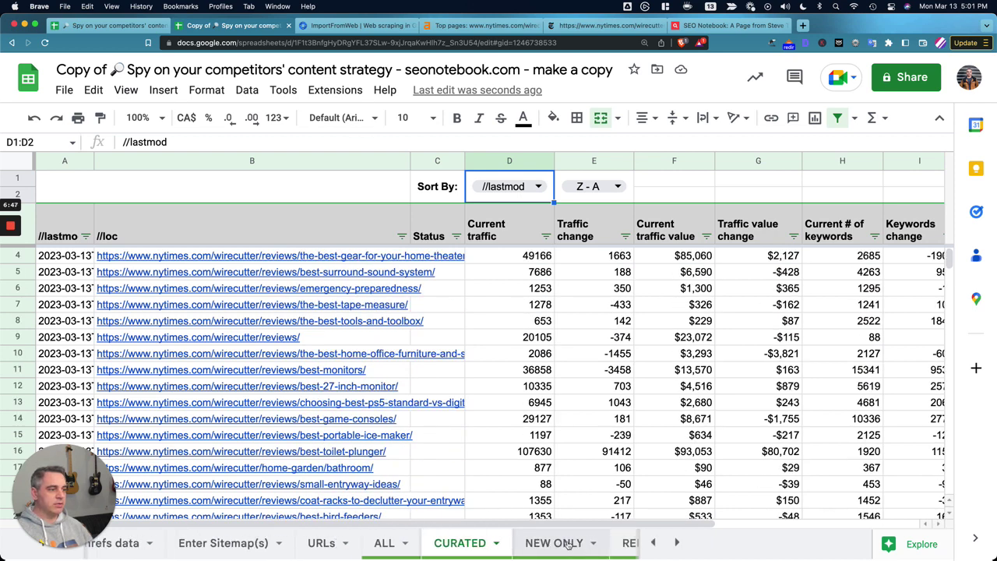
pyautogui.click(556, 543)
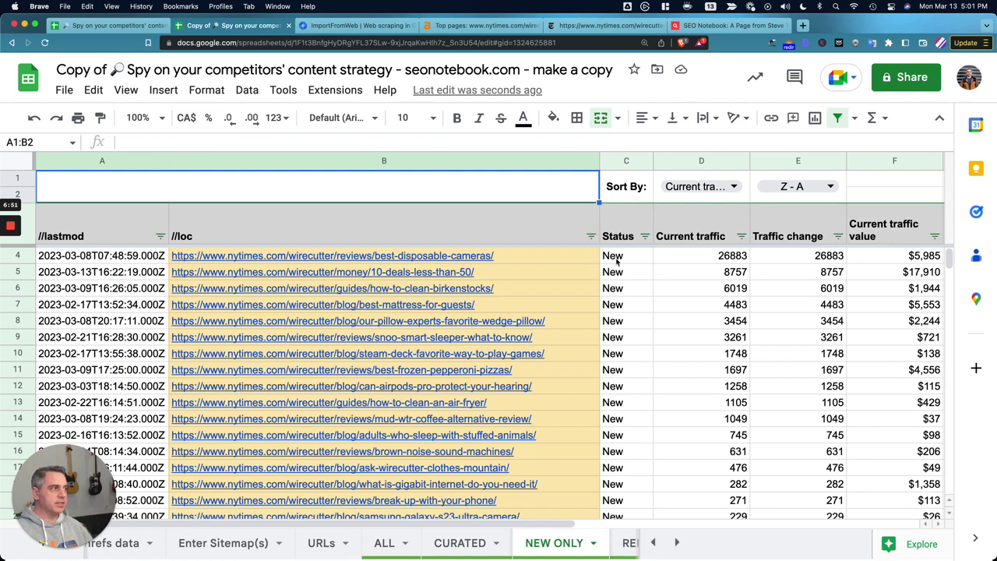
pyautogui.hscroll(6, 638, 312)
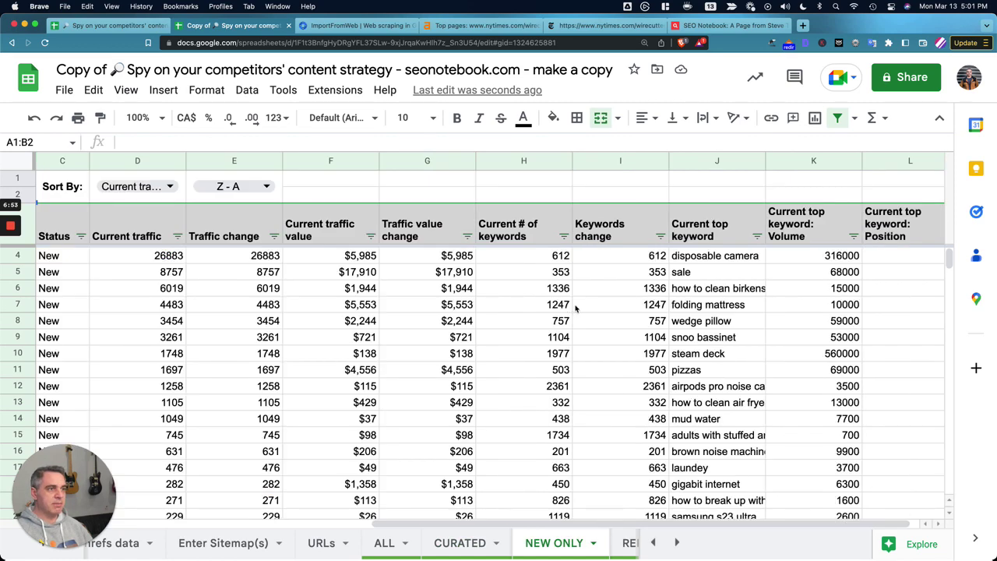
pyautogui.hscroll(-6, 575, 309)
# Step: Preview the disposable cameras, 10 deals under 50, and Birkenstocks cleaning article links
pyautogui.click(525, 262)
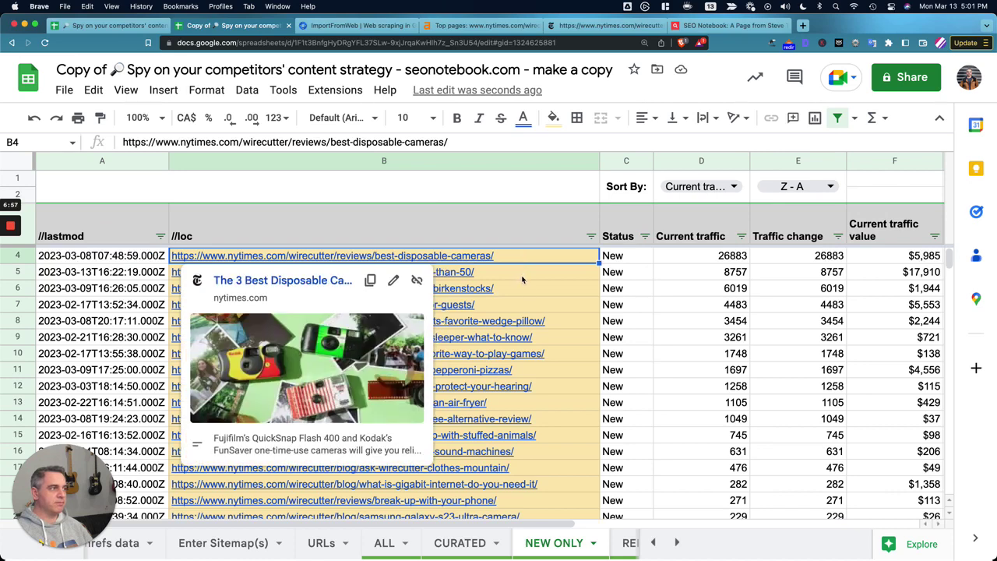
pyautogui.moveTo(523, 279)
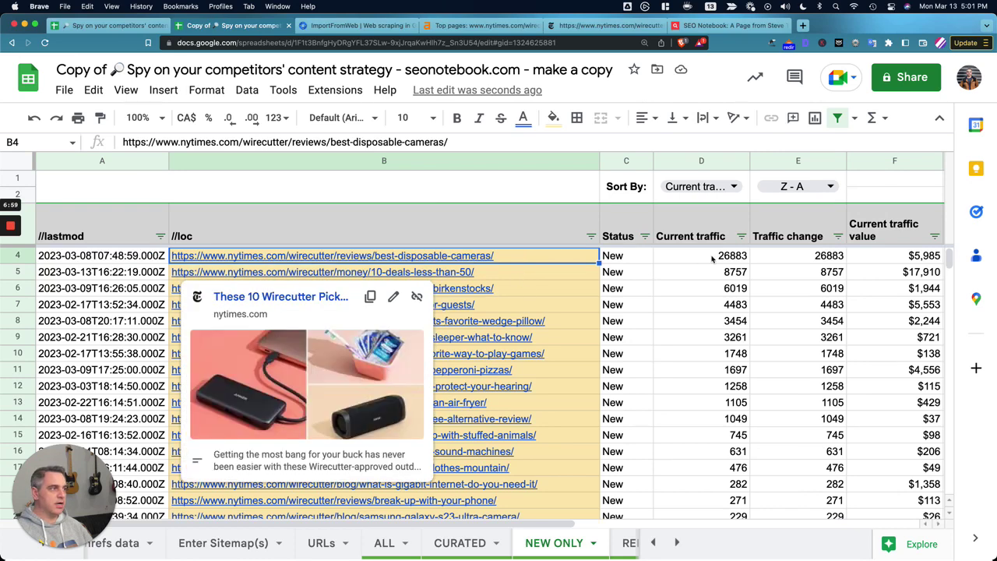
pyautogui.click(565, 275)
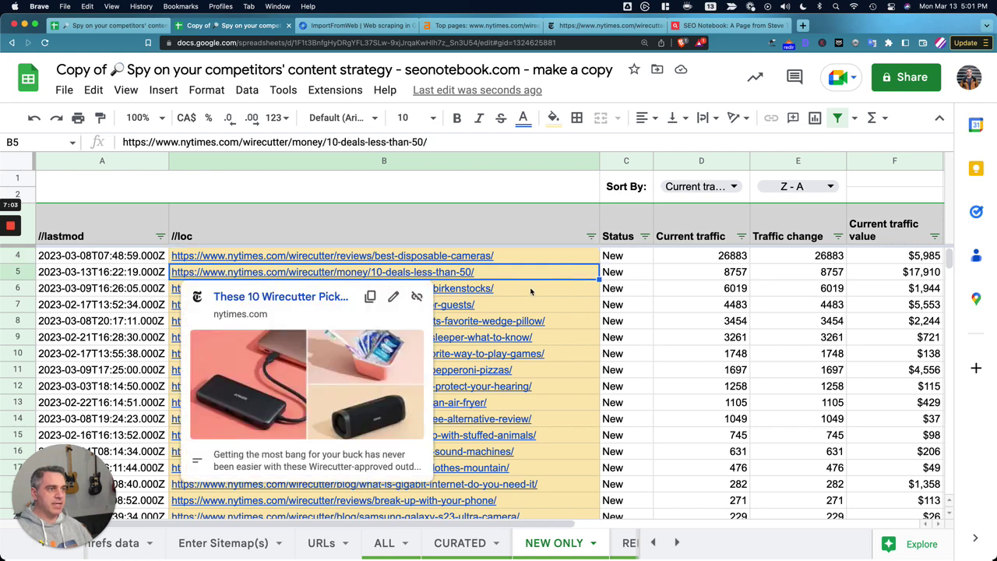
pyautogui.click(530, 292)
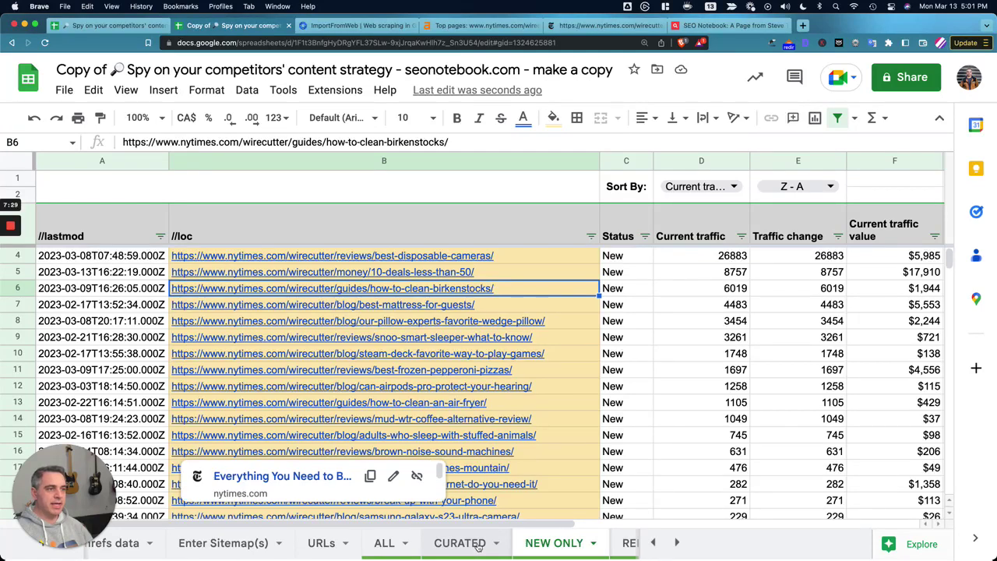
# Step: Recheck the //lastmod-sorted CURATED sheet, then bring up the seonotebook.com homepage
pyautogui.click(478, 546)
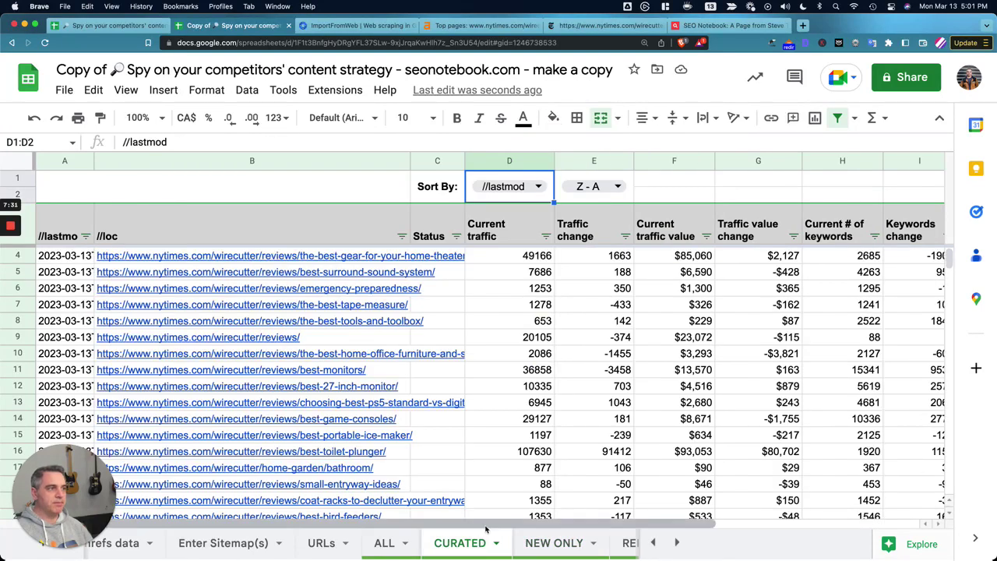
pyautogui.hscroll(5, 584, 419)
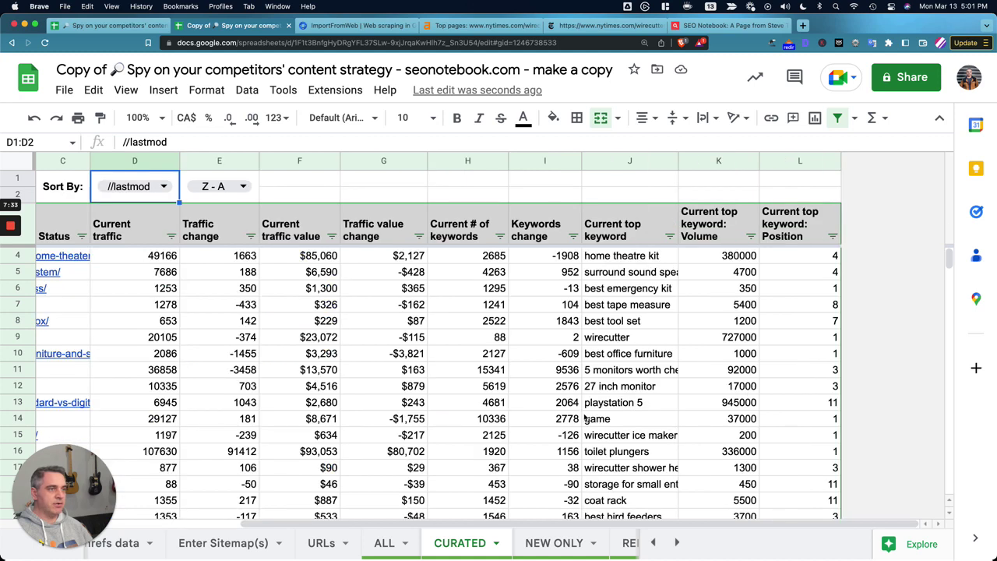
pyautogui.hscroll(-5, 585, 418)
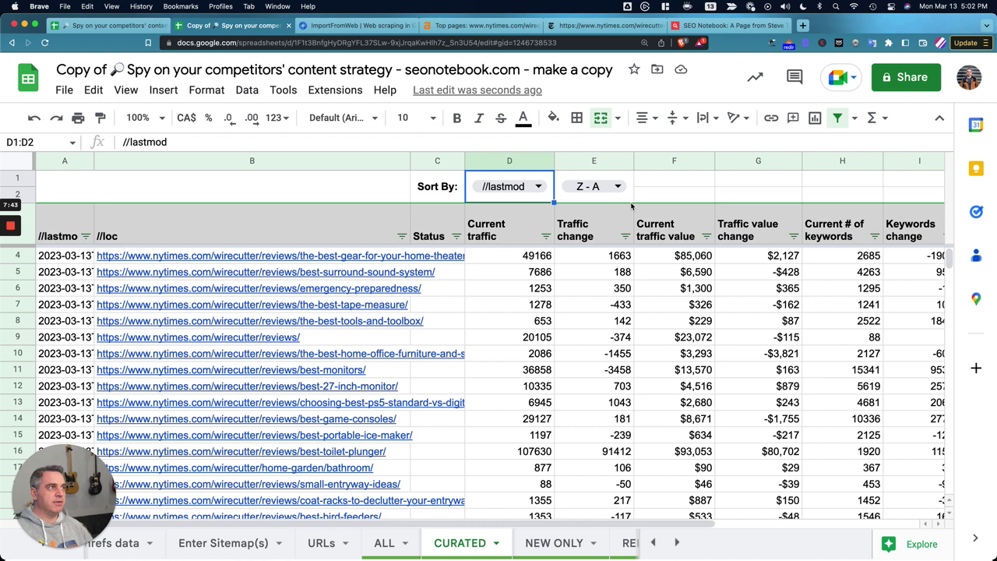
pyautogui.click(710, 26)
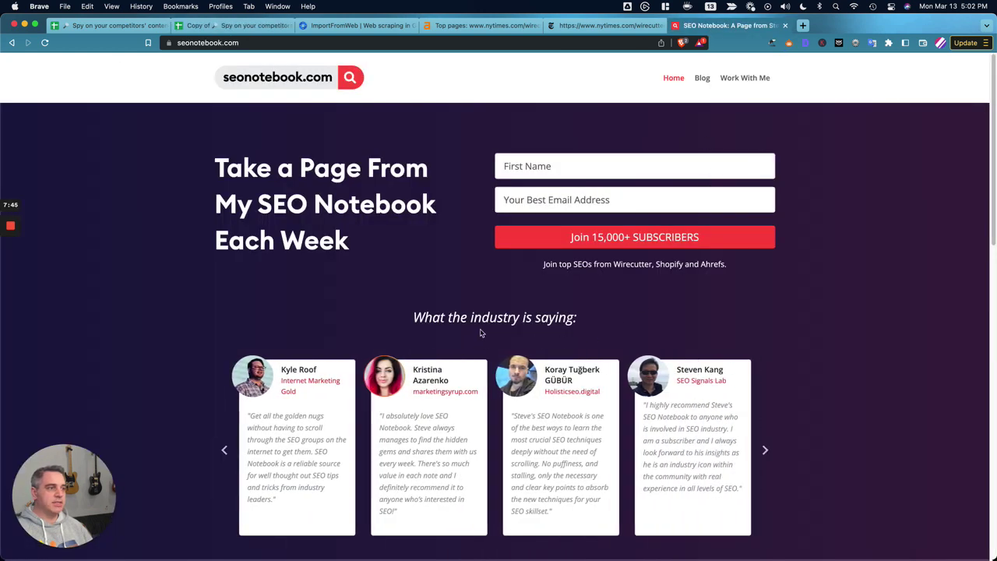